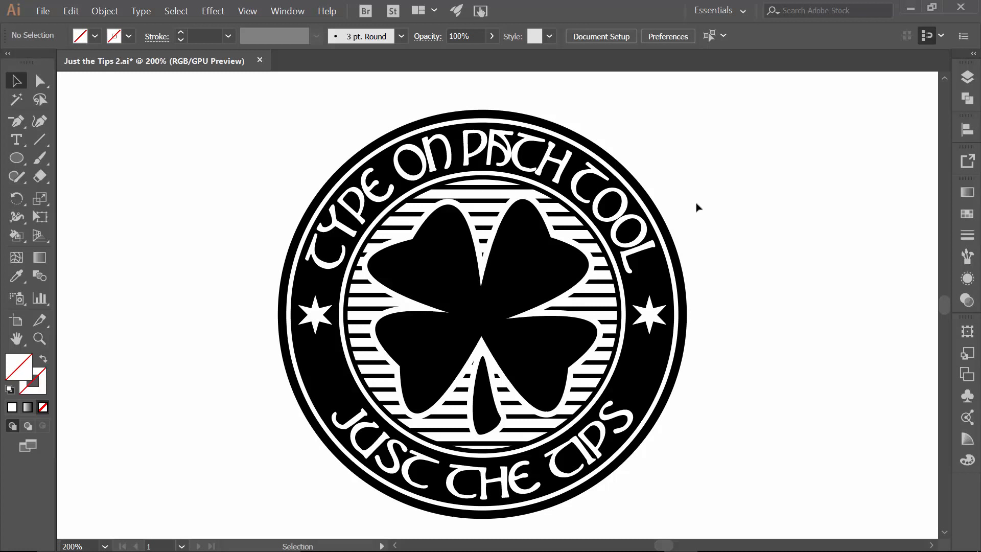
Open the Layers panel and toggle the visibility of the text layers and Layer 4 to inspect the finished badge
left_click(967, 80)
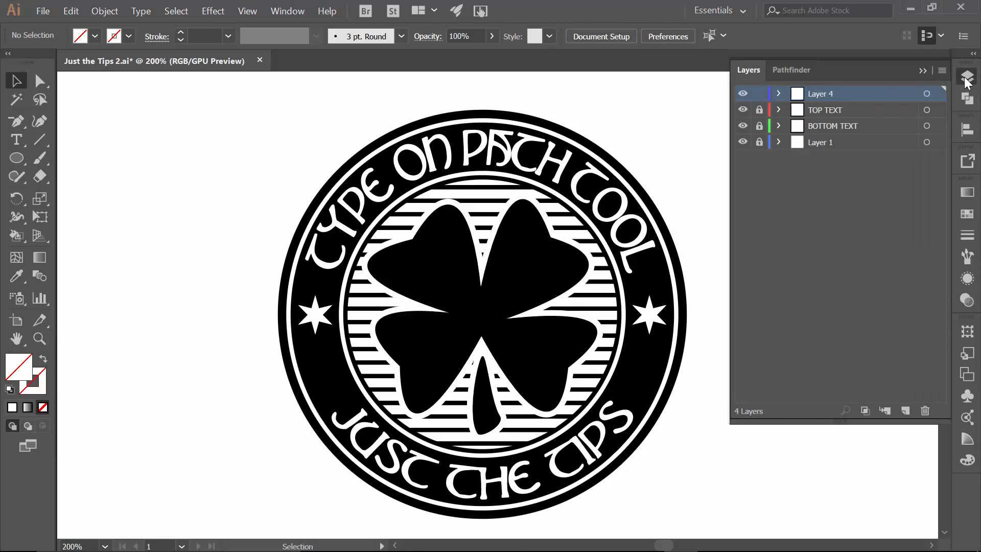
left_click(743, 125)
left_click(743, 110)
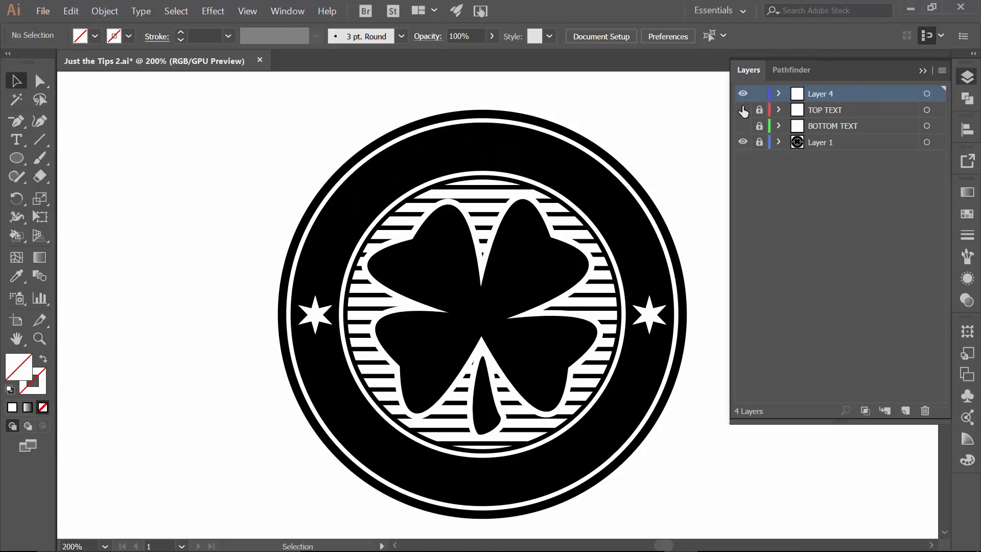
left_click(742, 93)
left_click(742, 126)
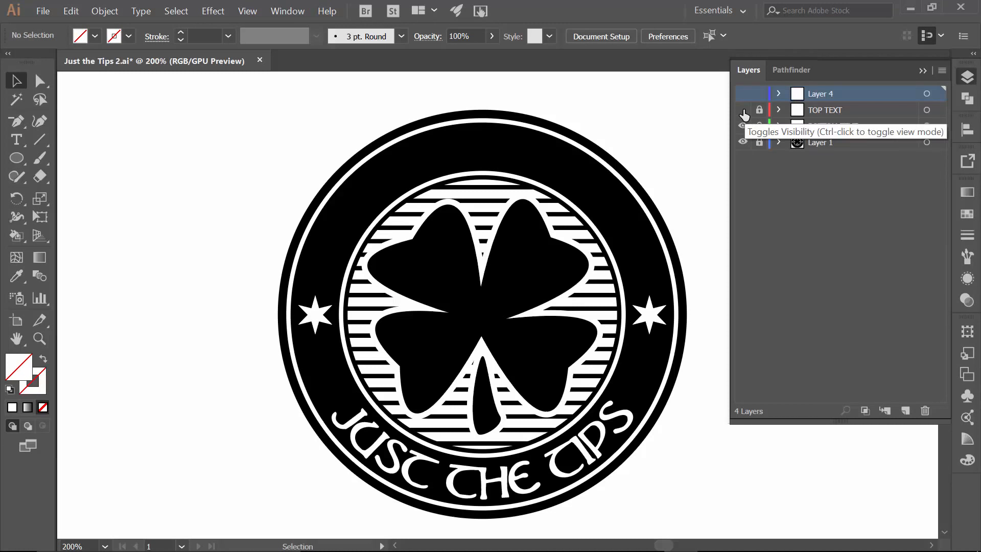
left_click(742, 110)
Unlock the text layers and Layer 1 and select all artwork to reveal the underlying paths
left_click(759, 111)
left_click(759, 126)
left_click(759, 142)
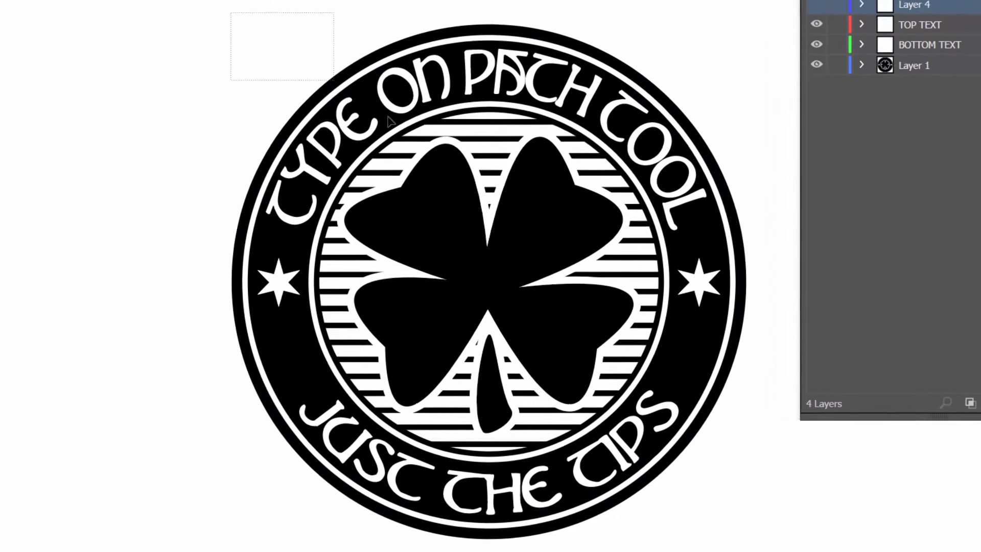
key("ctrl+a")
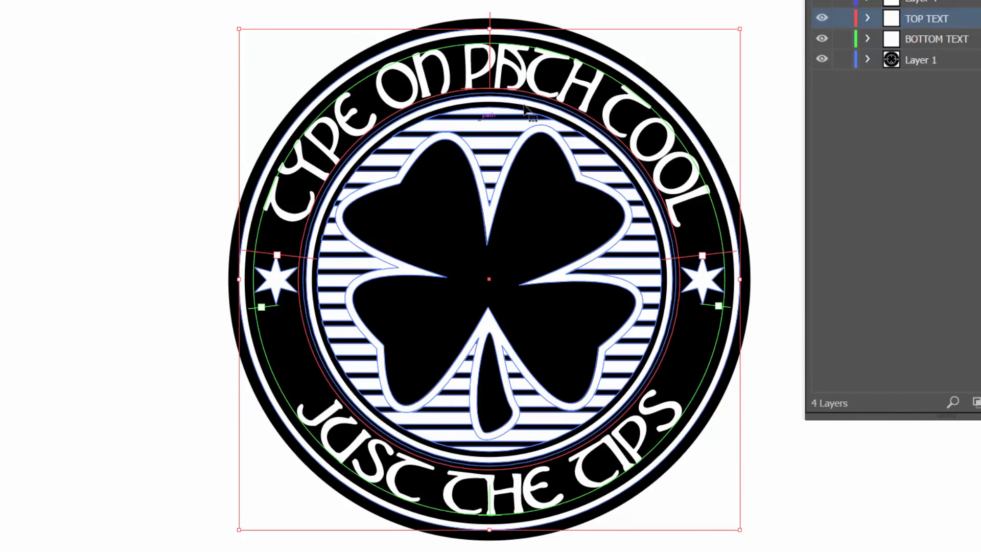
Lock Layer 1, then lock and hide the TOP TEXT and BOTTOM TEXT layers
left_click(760, 6)
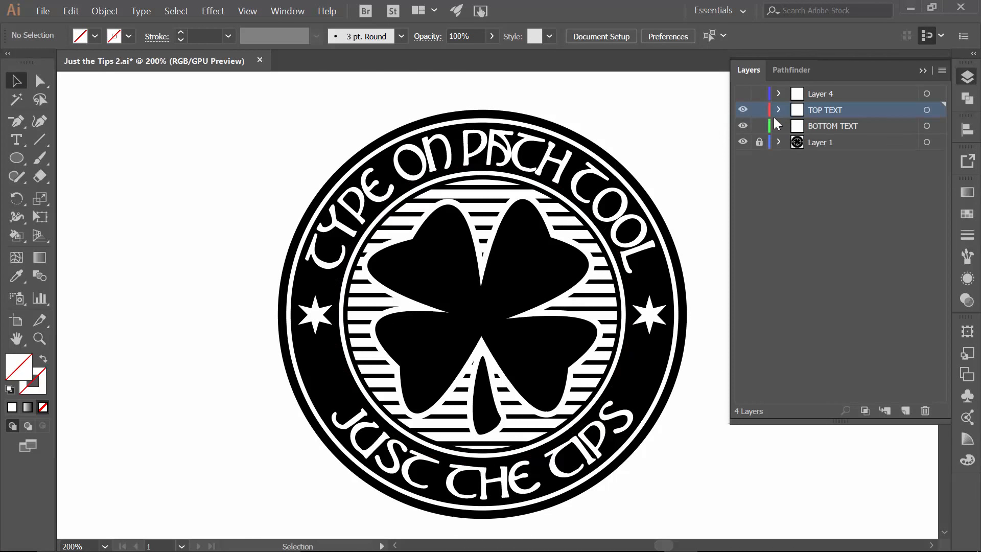
left_click(759, 126)
left_click(743, 126)
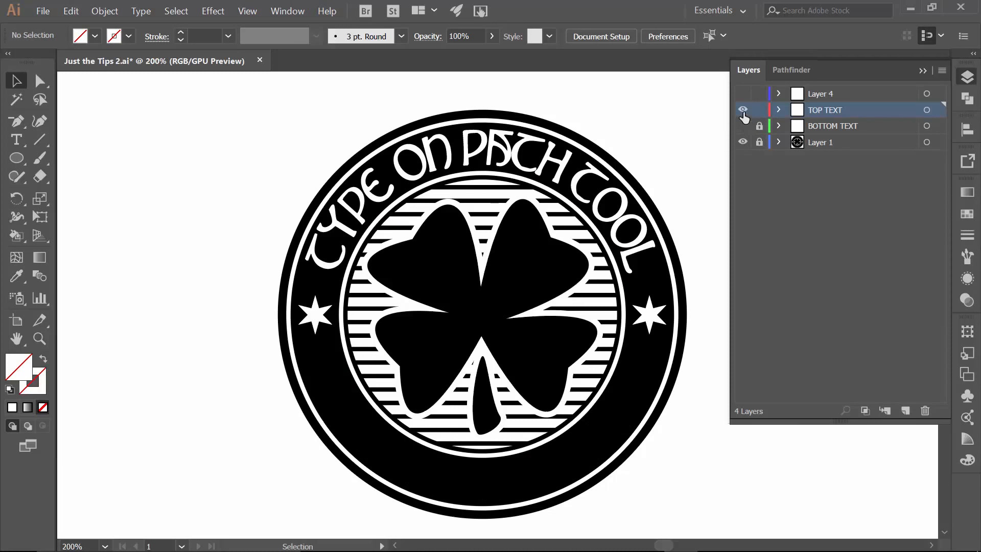
left_click(744, 109)
Target Layer 4 to select its guide circle
left_click(843, 93)
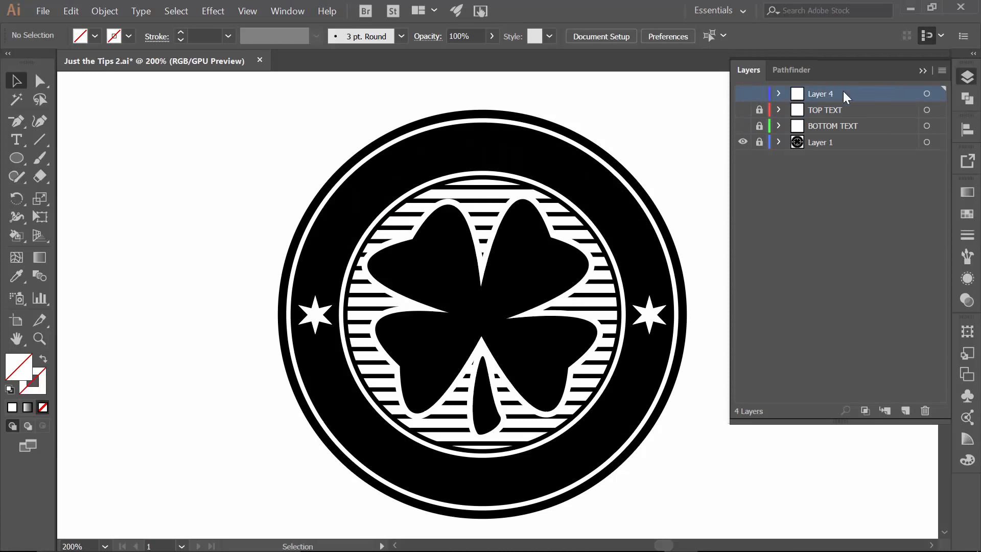
left_click(927, 94)
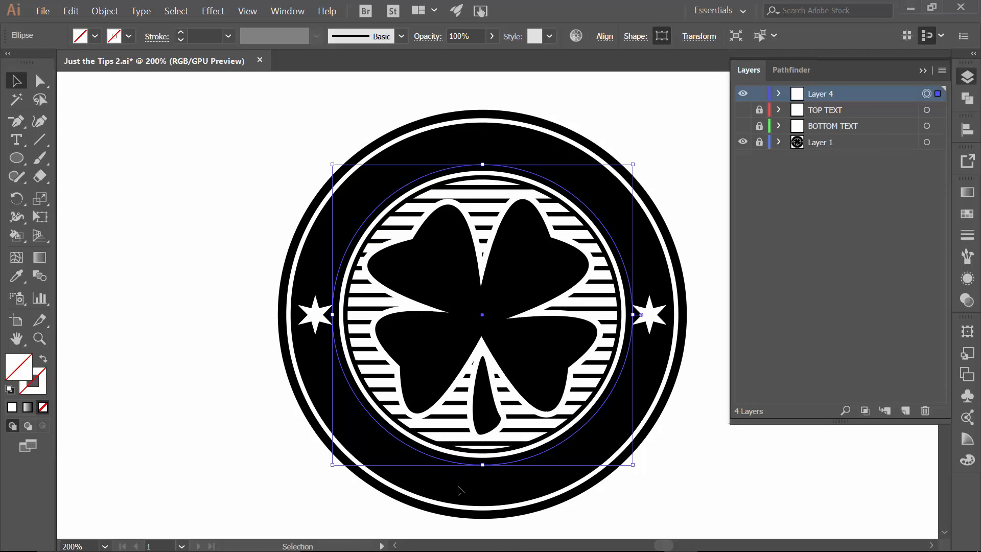
left_click(923, 71)
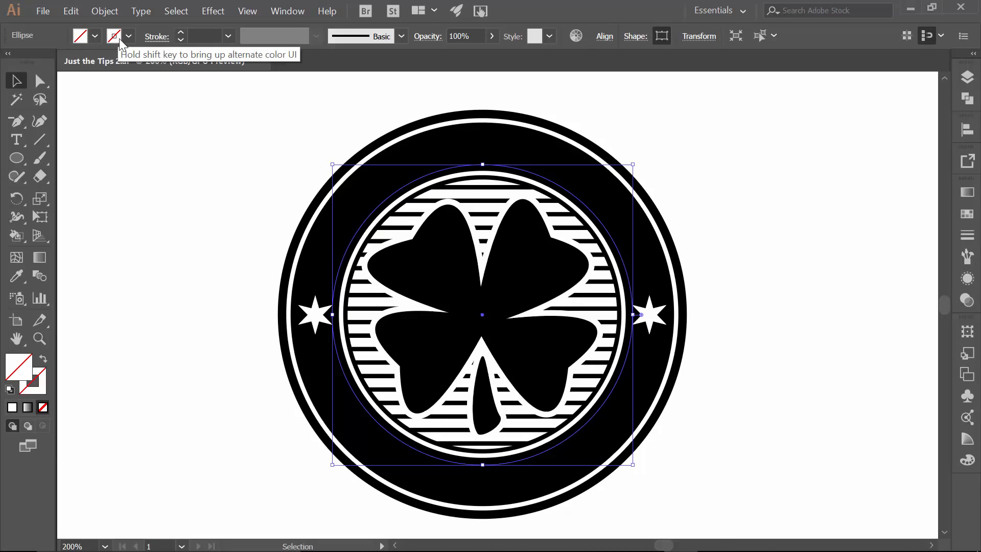
Start text on the circle's path with the Type on a Path Tool and set the text fill to white
left_click(17, 139)
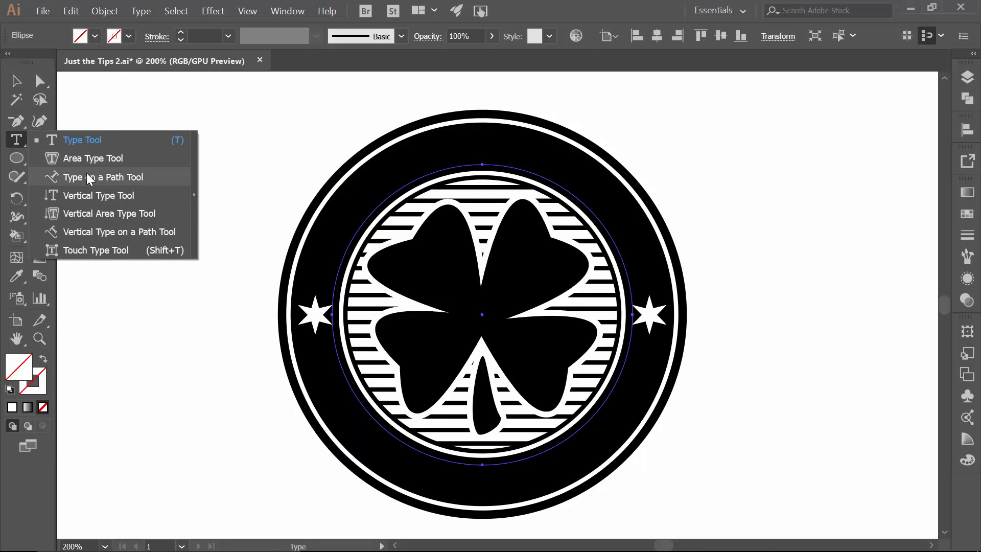
left_click(87, 175)
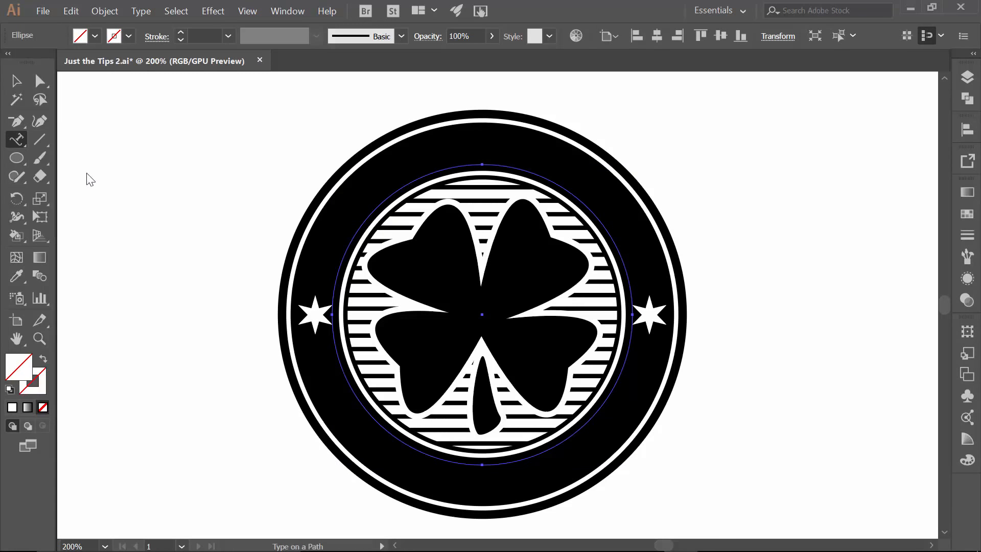
left_click(345, 250)
left_click(94, 35)
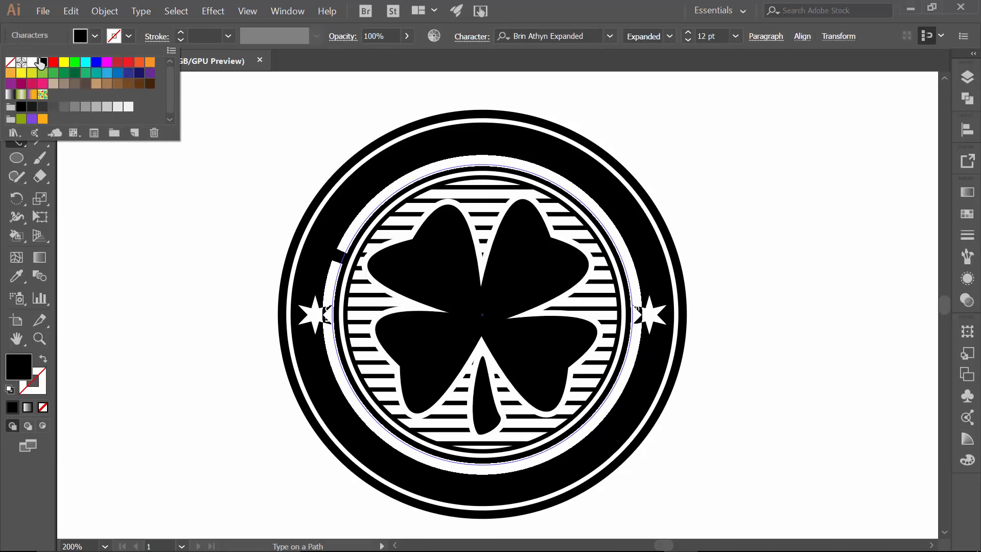
left_click(31, 62)
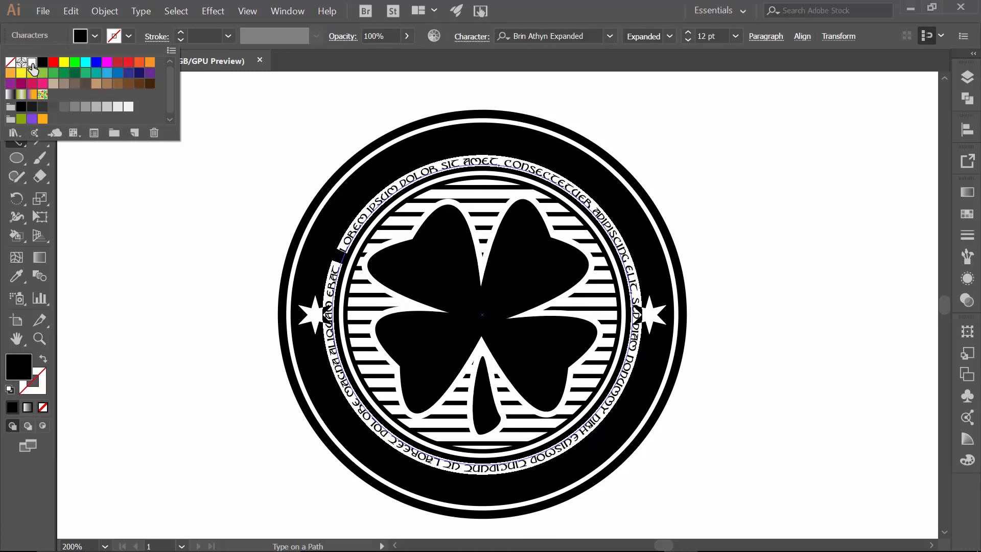
Replace the placeholder with the text TYPE ON PATH TOOL along the circle
left_click(316, 187)
type("TYPE")
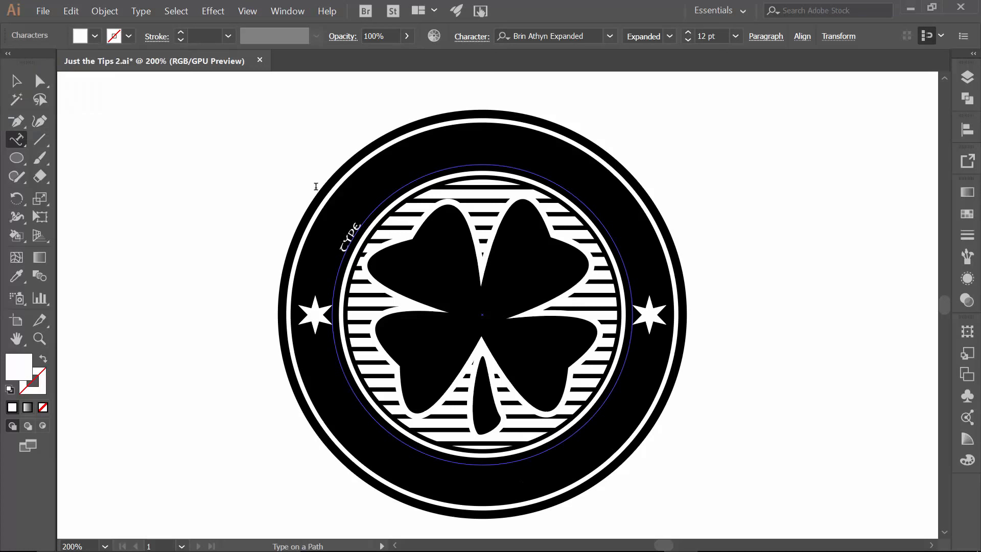
type(" ON PATH TOOL")
Select all the path text, set its font size to 48 pt and deselect it
key("ctrl+a")
left_click(735, 35)
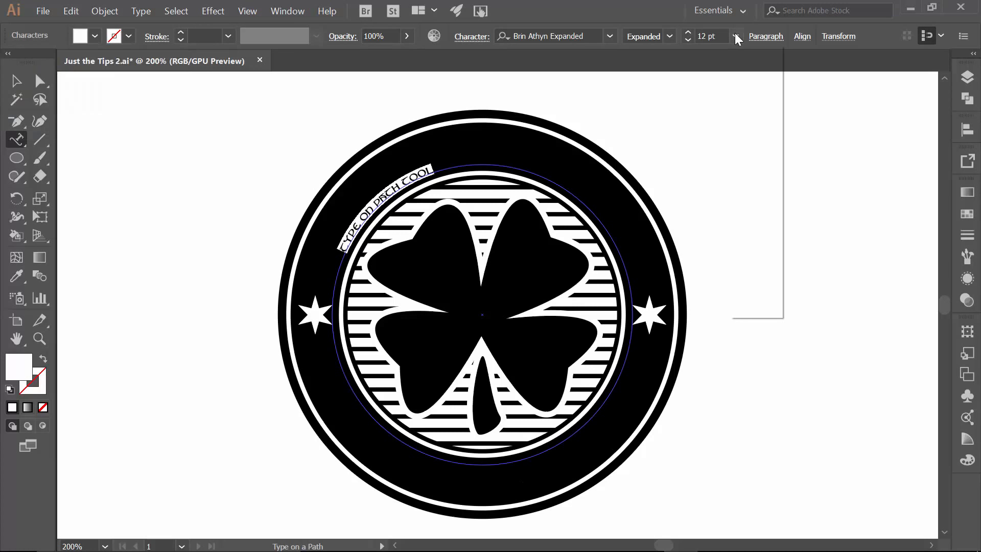
left_click(742, 277)
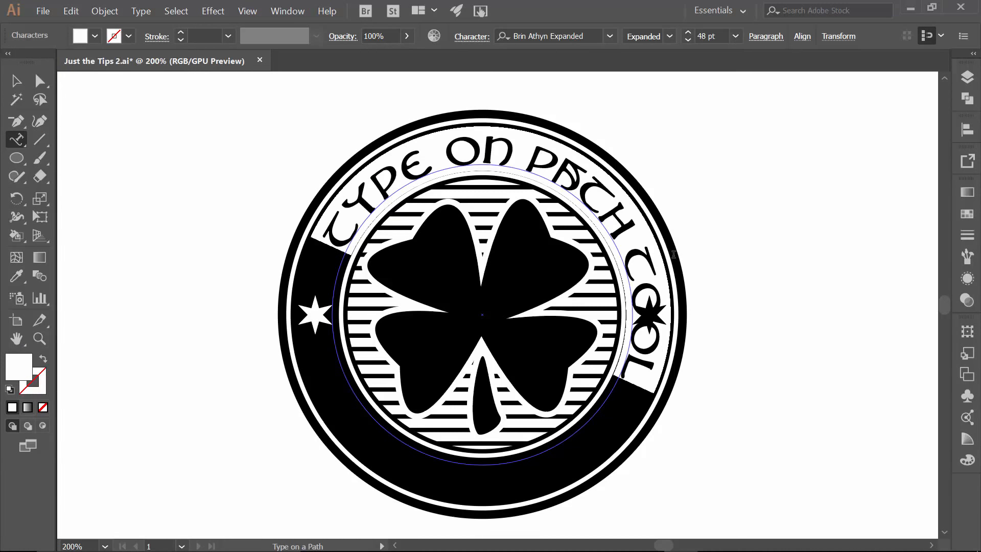
left_click(16, 80)
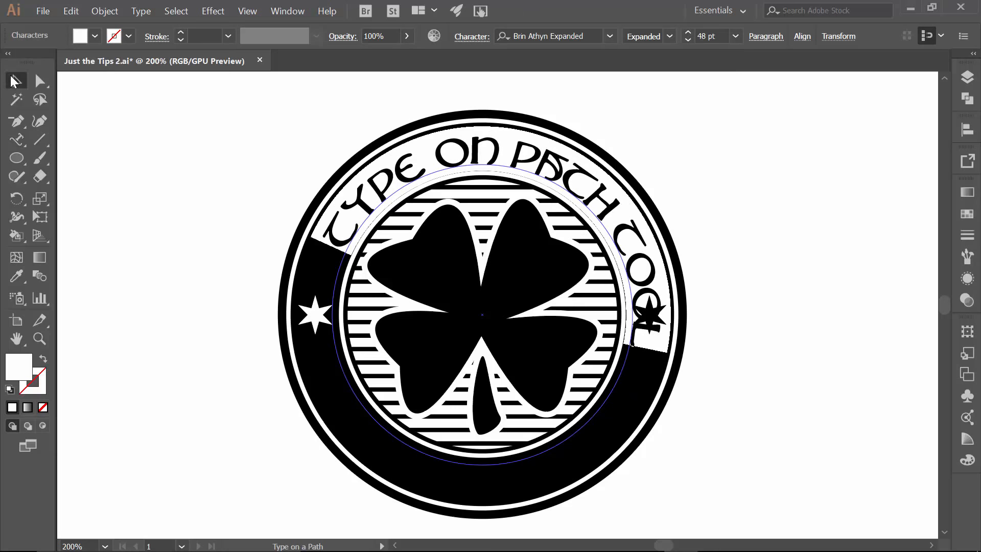
left_click(148, 143)
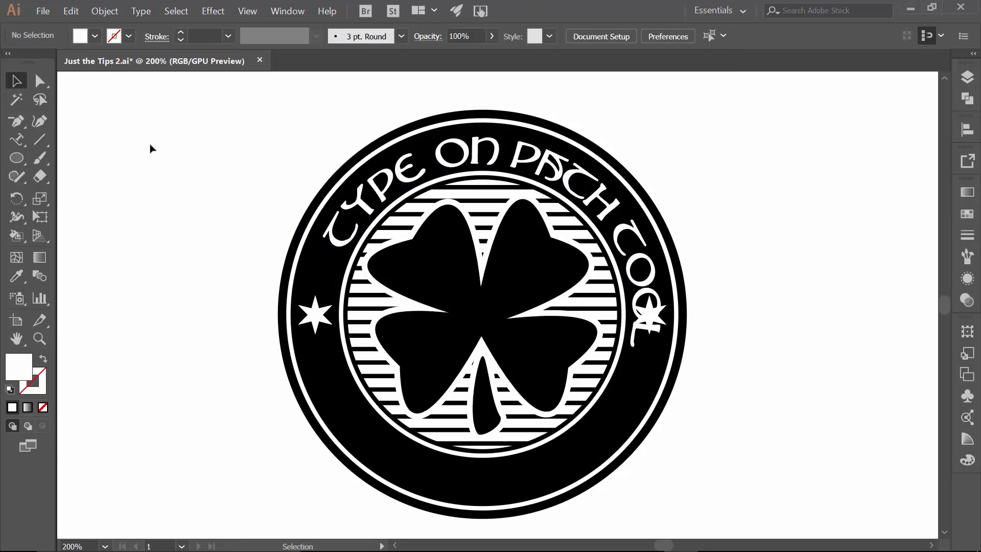
Hide Layer 1, select the path text and set its fill colour to black
left_click(967, 77)
left_click(742, 142)
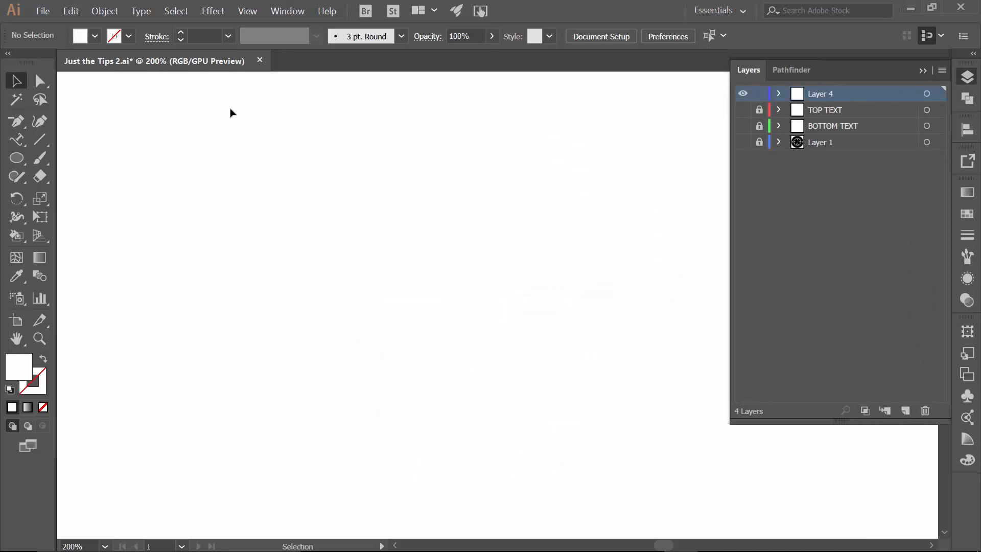
left_click_drag(227, 108, 679, 488)
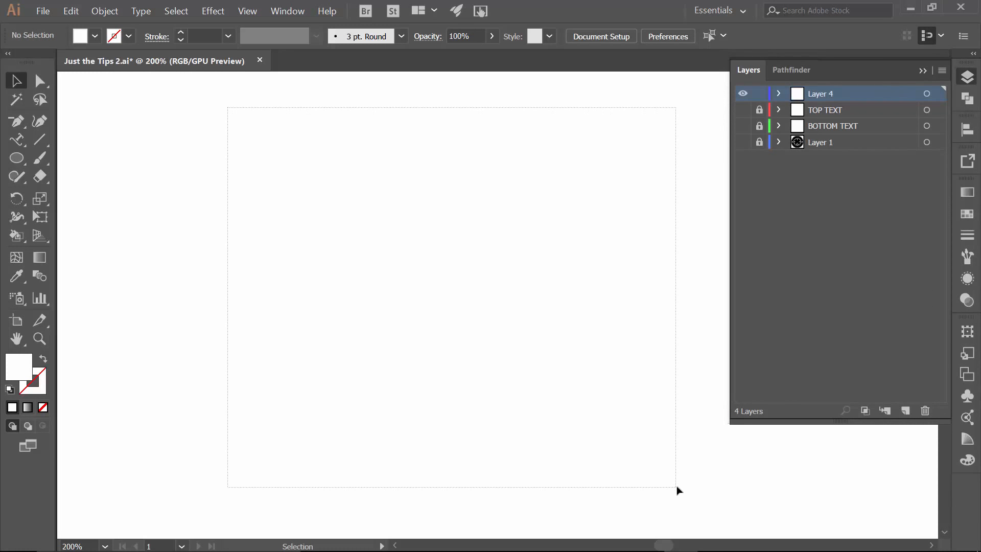
left_click(96, 36)
left_click(42, 62)
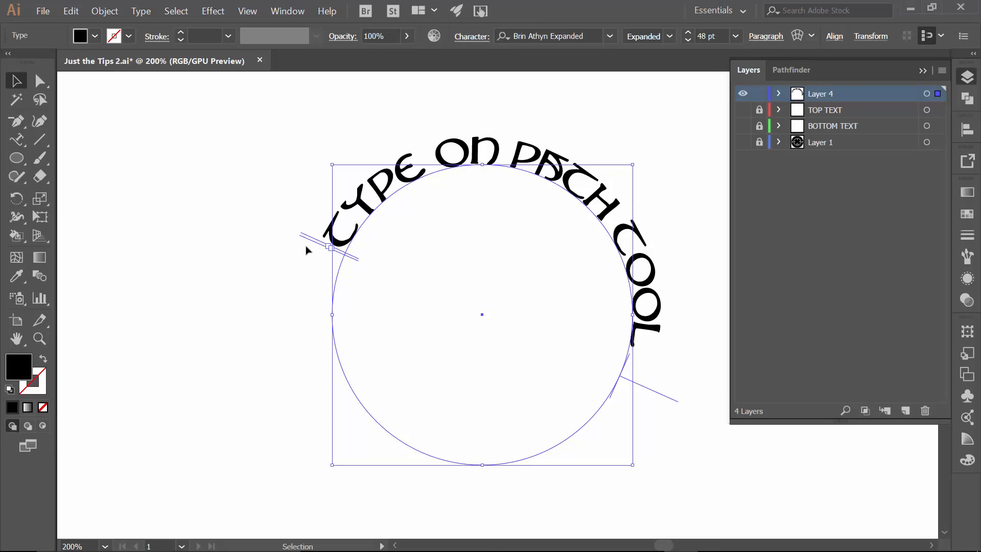
Move the text's start and end brackets to the circle's left and right midpoints
key("ctrl+plus")
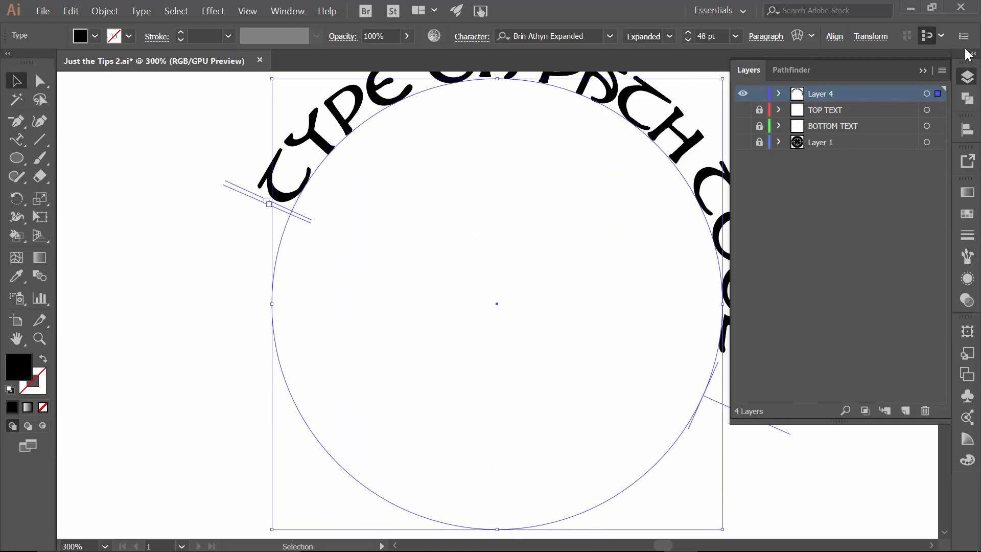
left_click(923, 70)
left_click_drag(814, 160, 795, 190)
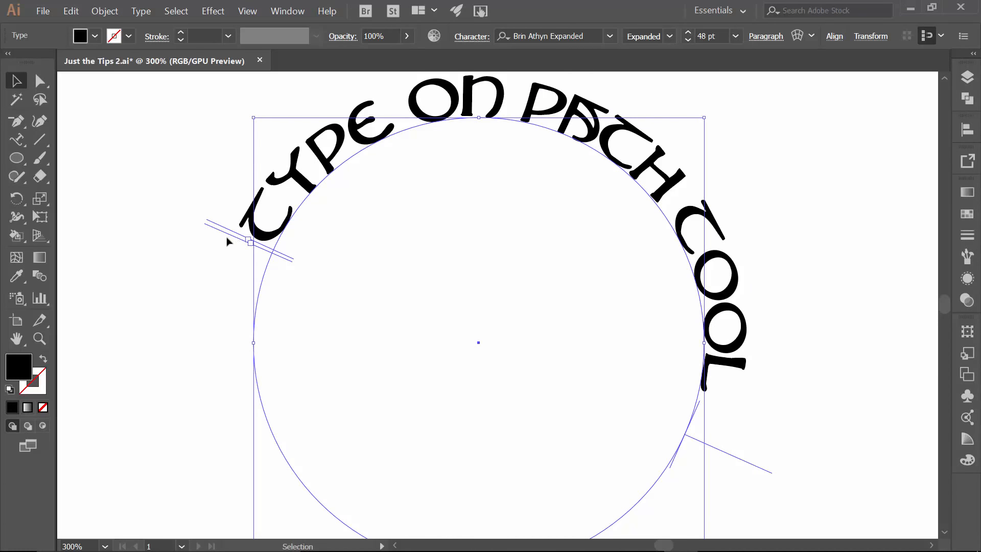
left_click_drag(225, 235, 221, 242)
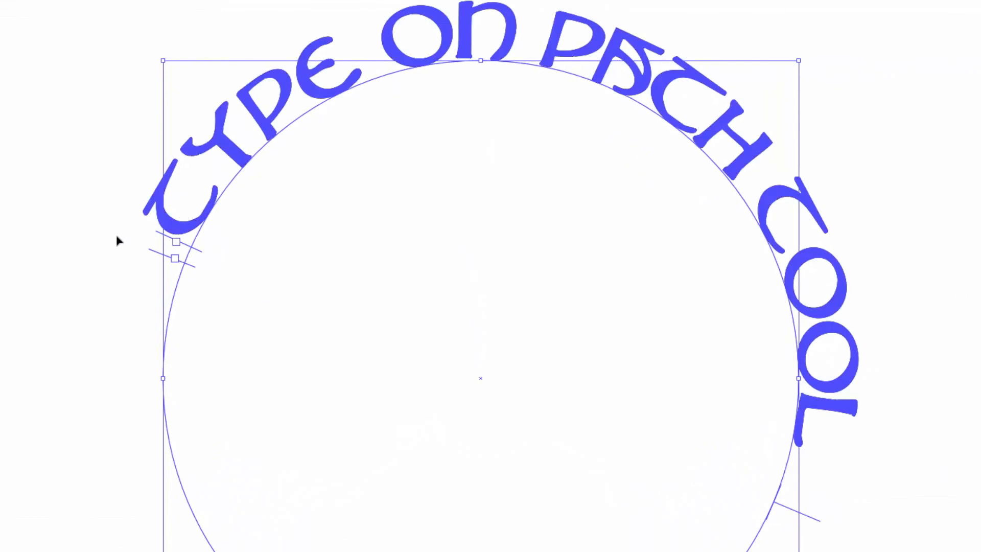
left_click_drag(118, 241, 841, 385)
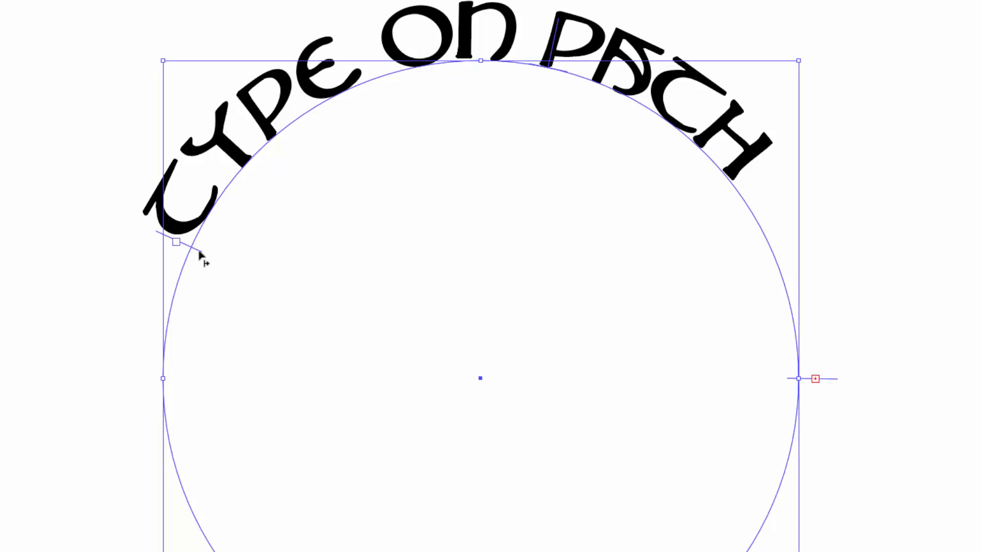
left_click_drag(199, 254, 170, 379)
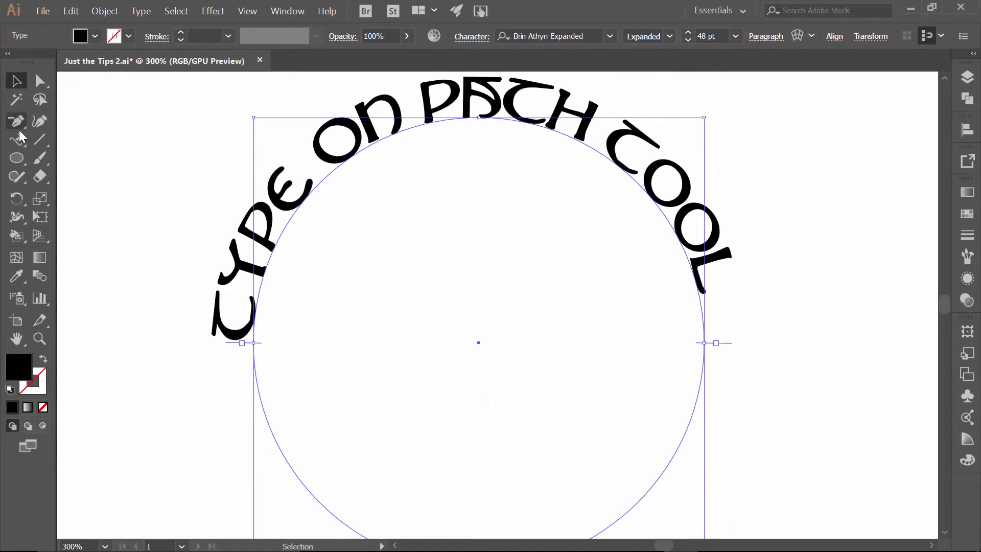
Select the path text and center-align it on the path
left_click_drag(229, 328, 743, 284)
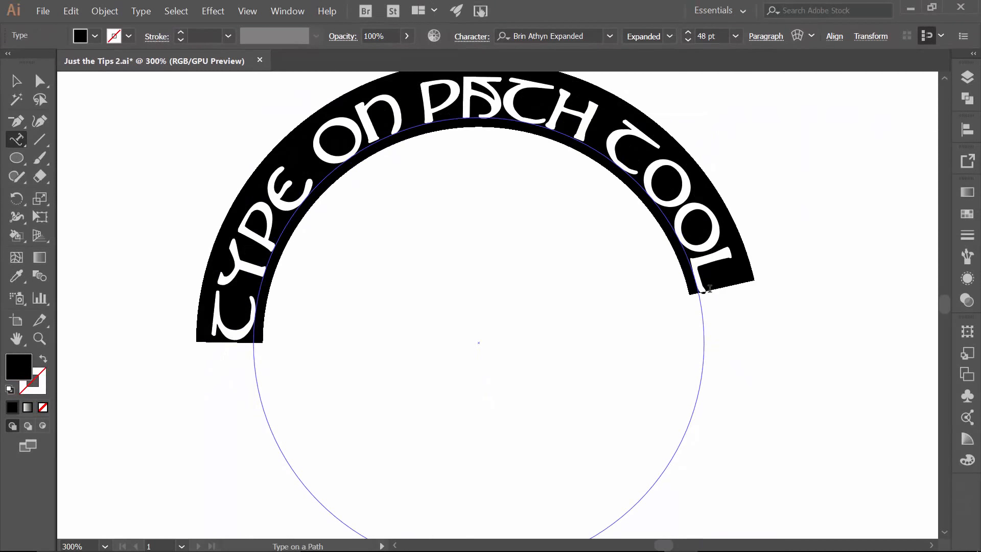
left_click(756, 40)
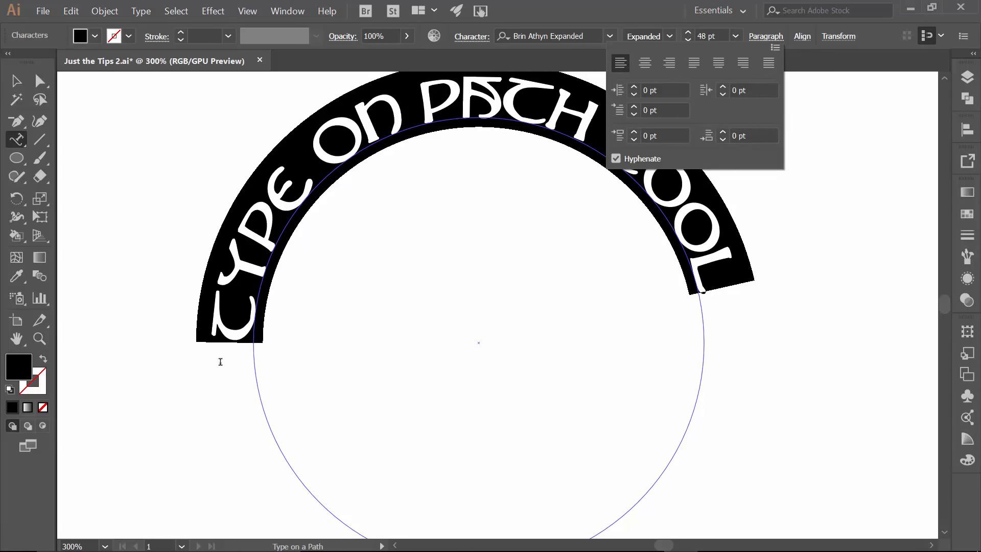
left_click(646, 63)
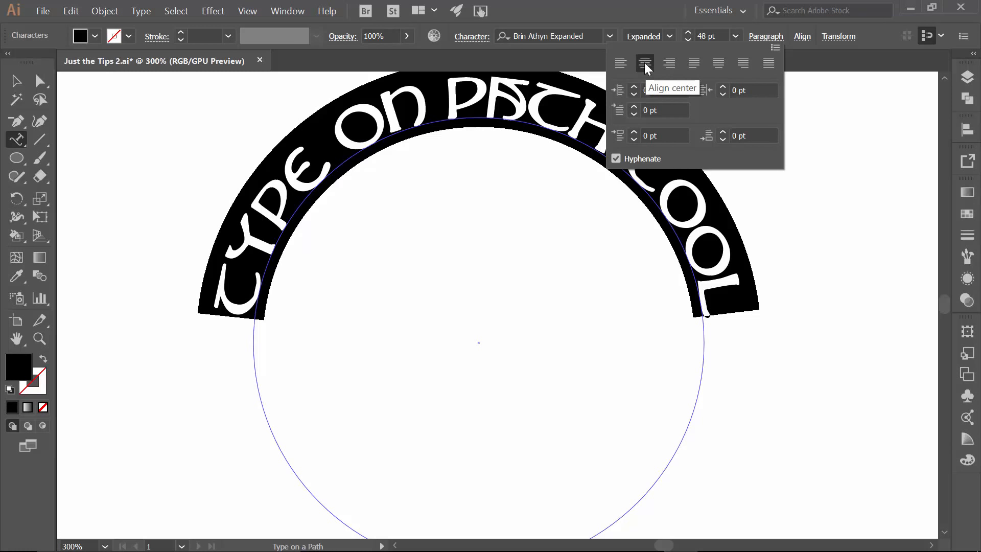
left_click(14, 84)
left_click(138, 127)
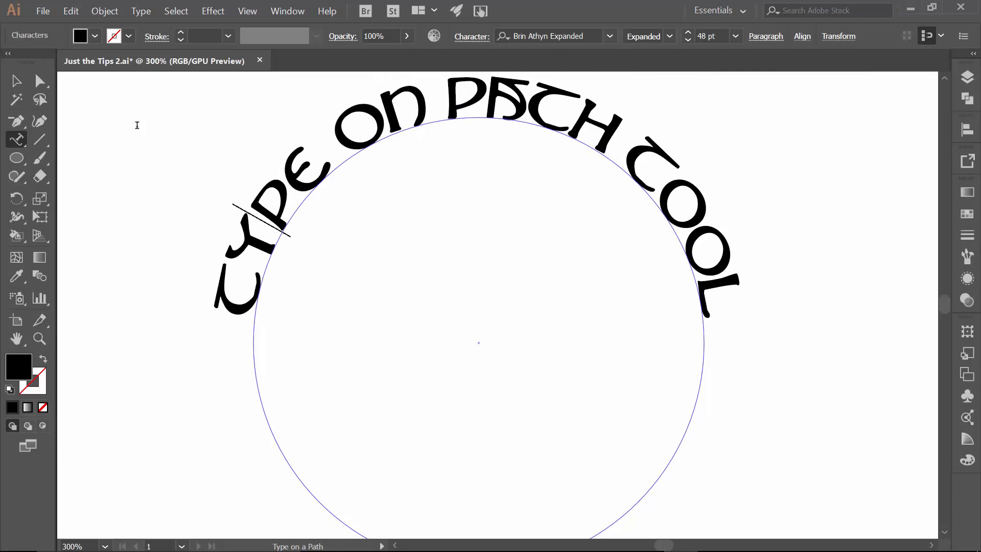
Deselect everything and hide Layer 4 in the Layers panel
left_click(16, 81)
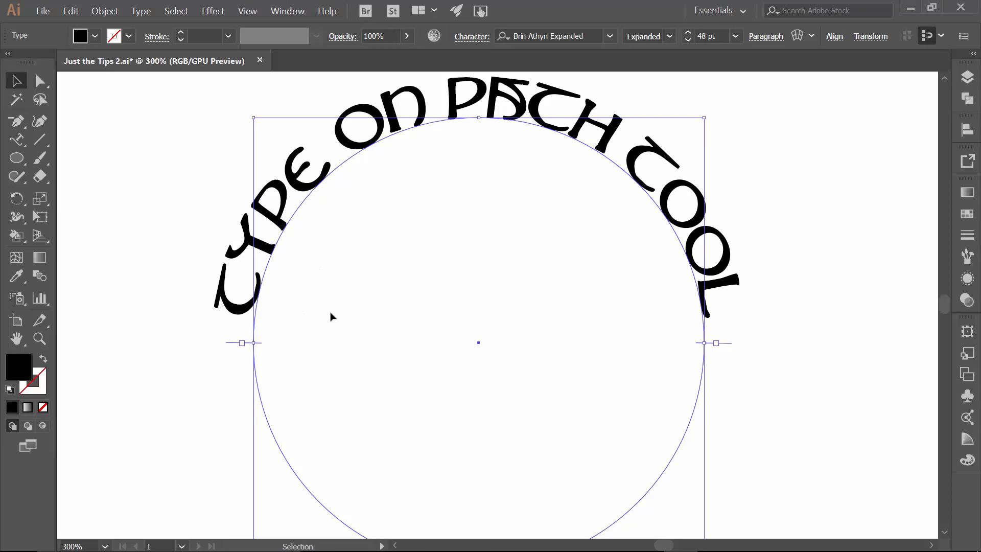
left_click(201, 212)
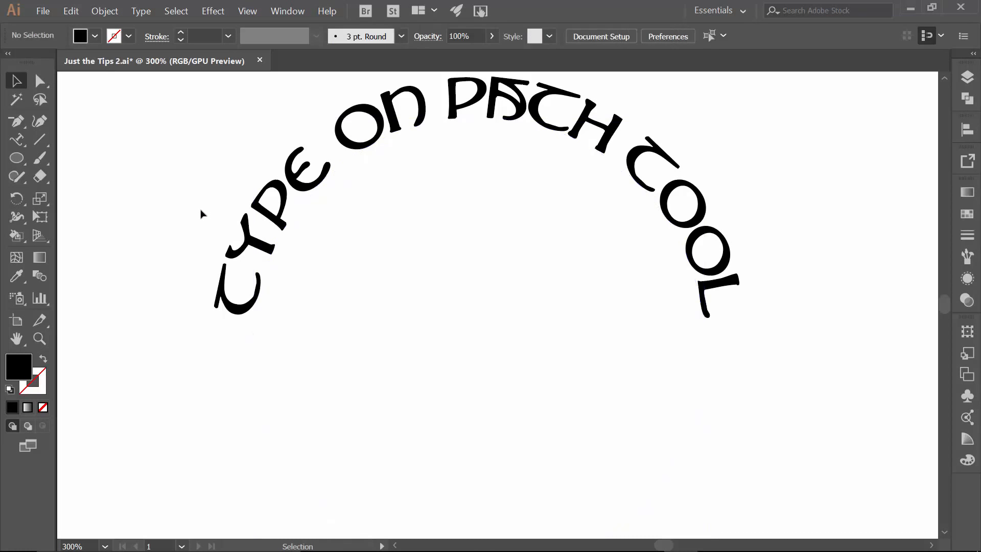
key("F7")
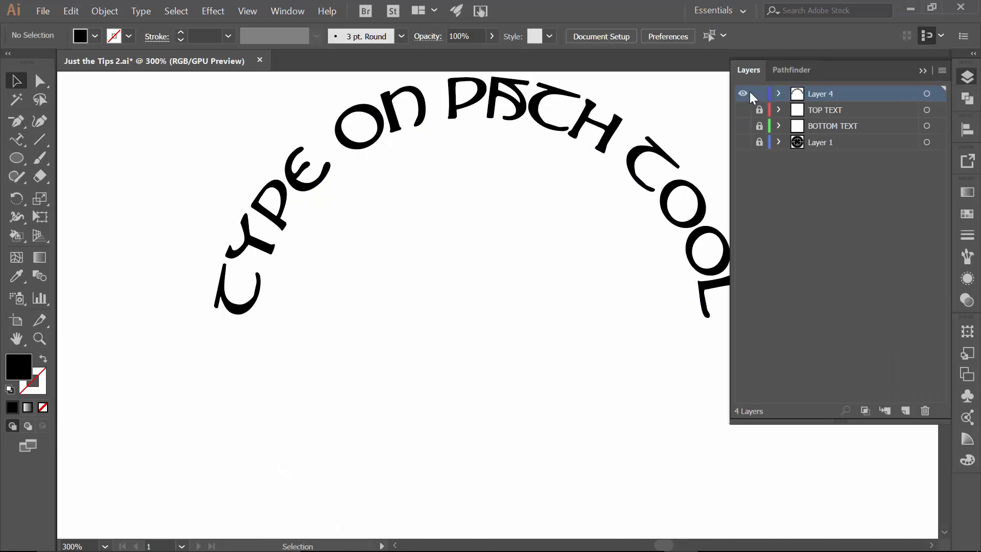
left_click(743, 94)
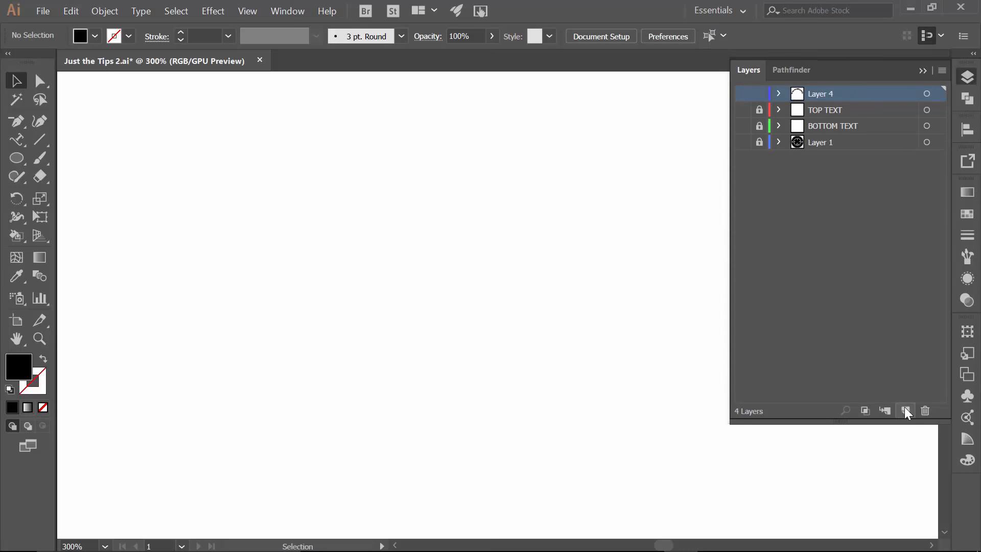
Create a new layer and lock Layer 4
left_click(904, 410)
left_click(759, 110)
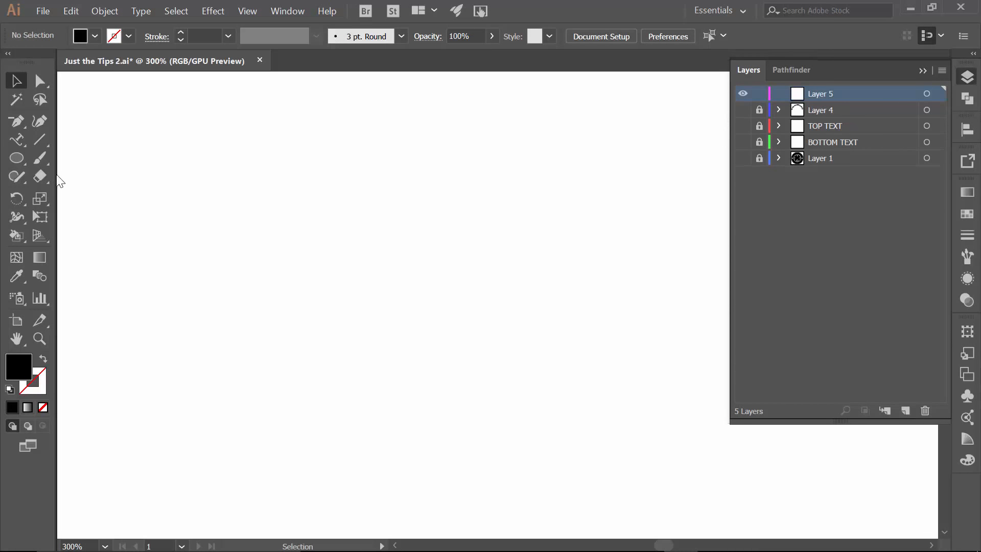
Draw a circle with no fill and no stroke on the new layer using the Ellipse tool
key("l")
left_click(92, 35)
left_click(10, 62)
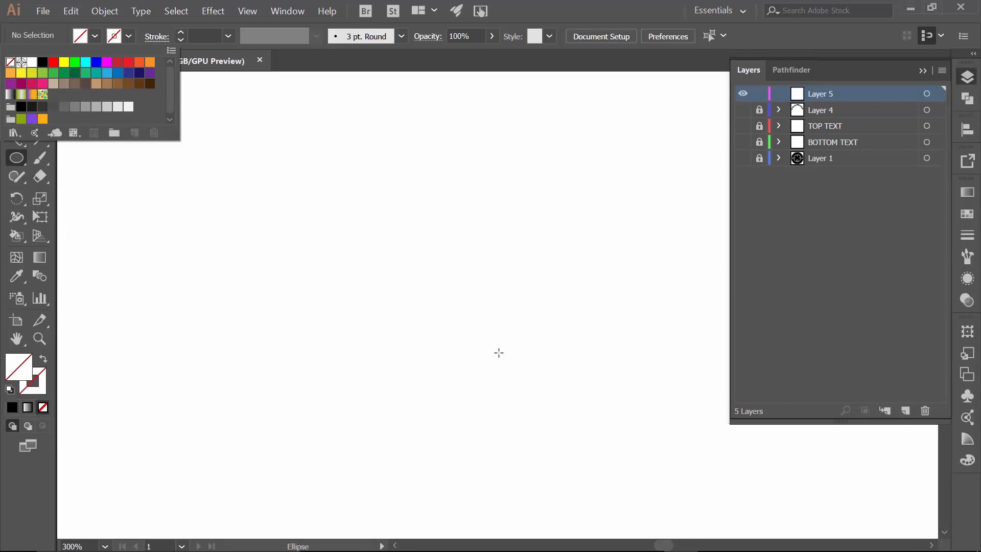
left_click(489, 307, "alt")
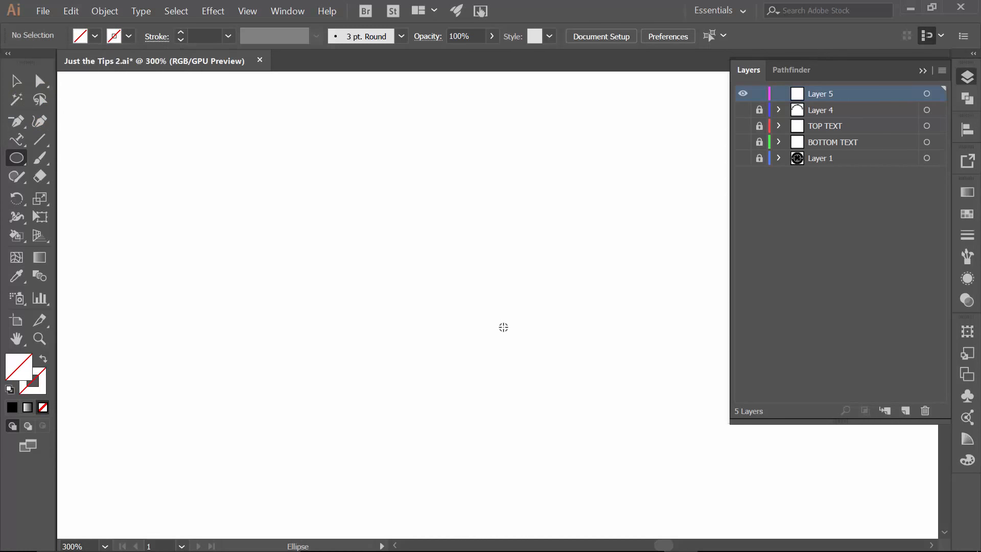
left_click_drag(496, 294, 664, 492)
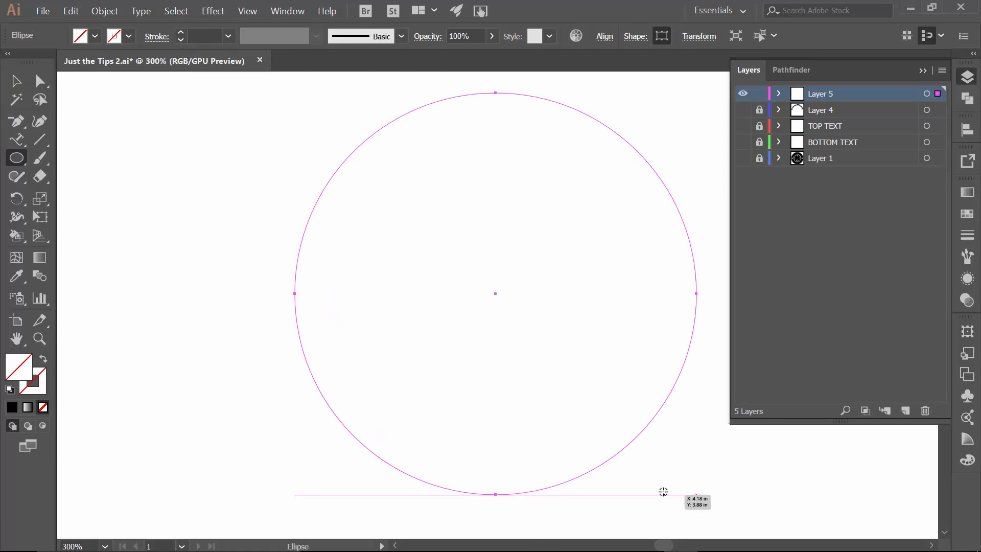
Align the circle to the horizontal and vertical centre
left_click(603, 37)
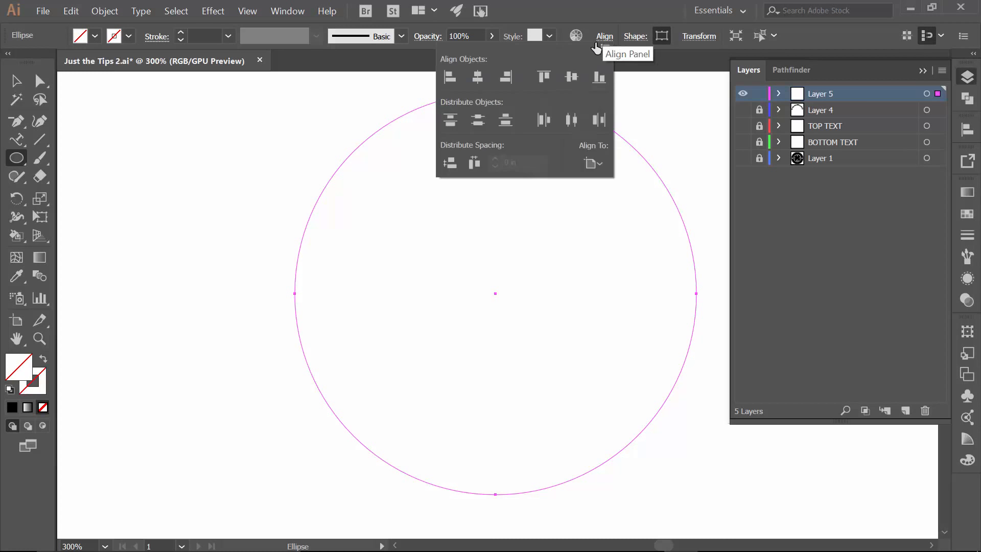
left_click(477, 77)
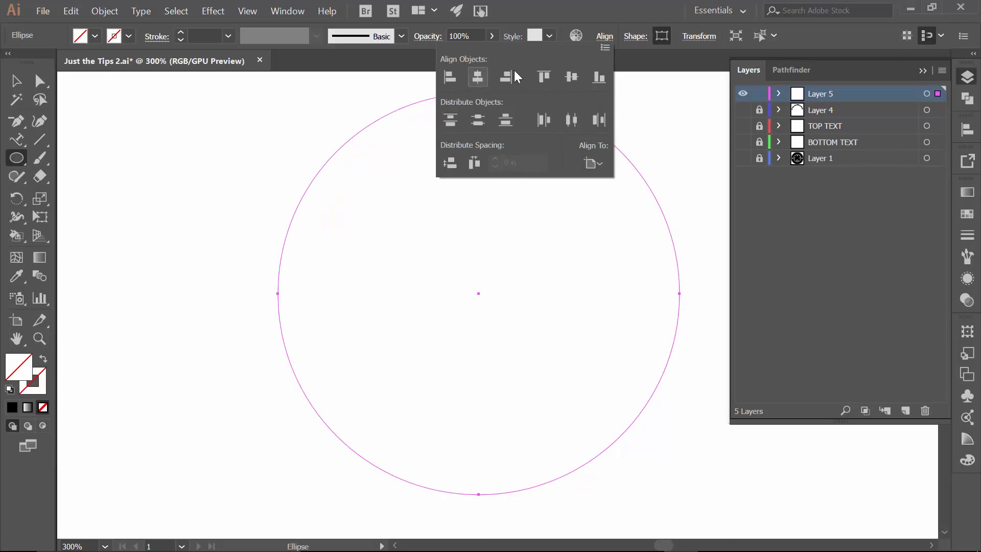
left_click(573, 77)
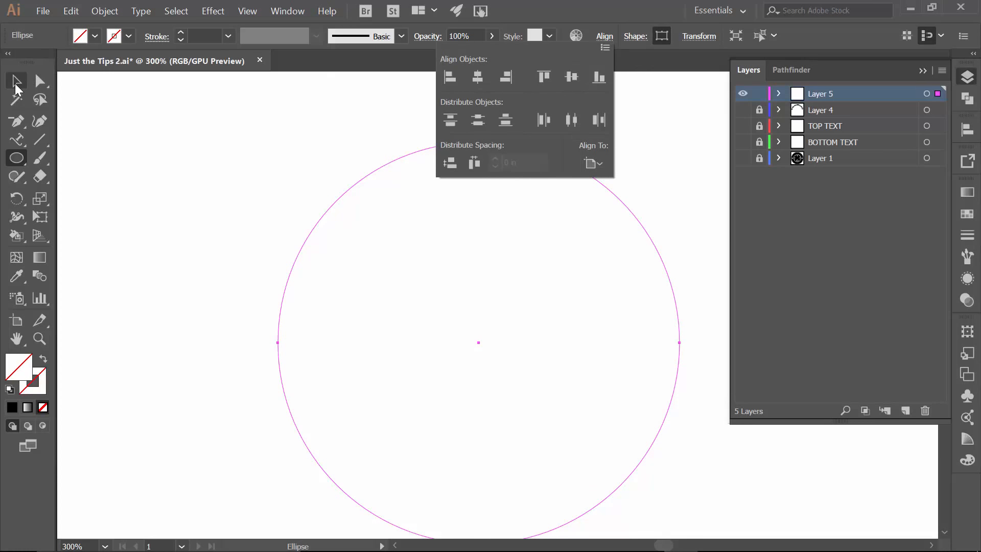
Scale the circle up from its corner with the Selection tool
scroll(450, 215, "down", 1)
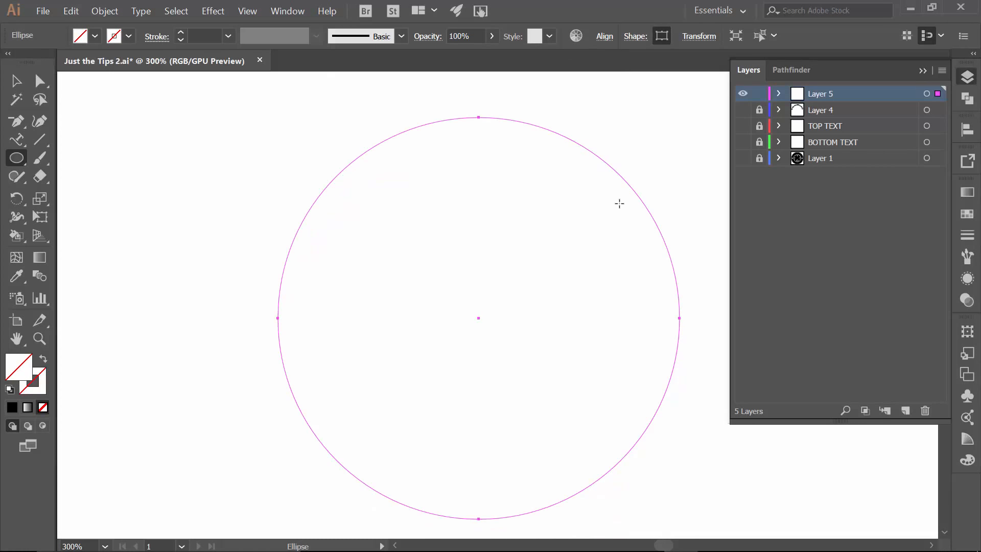
left_click(931, 70)
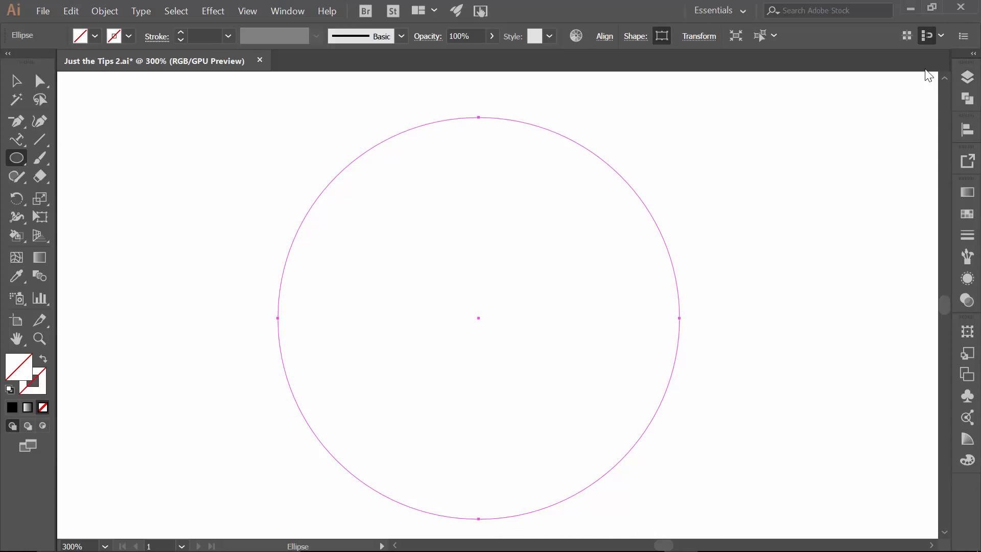
key("ctrl+minus")
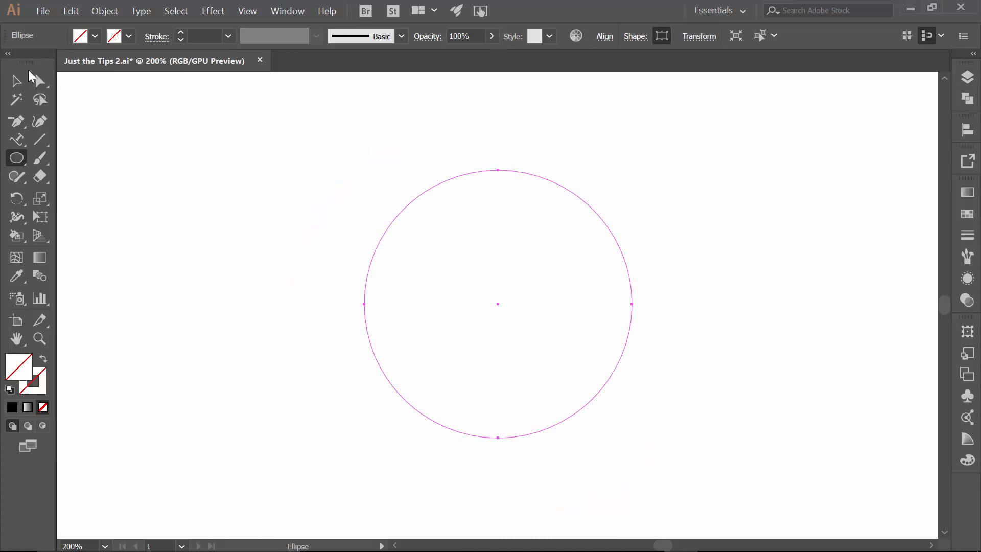
left_click(17, 80)
left_click_drag(632, 169, 687, 116)
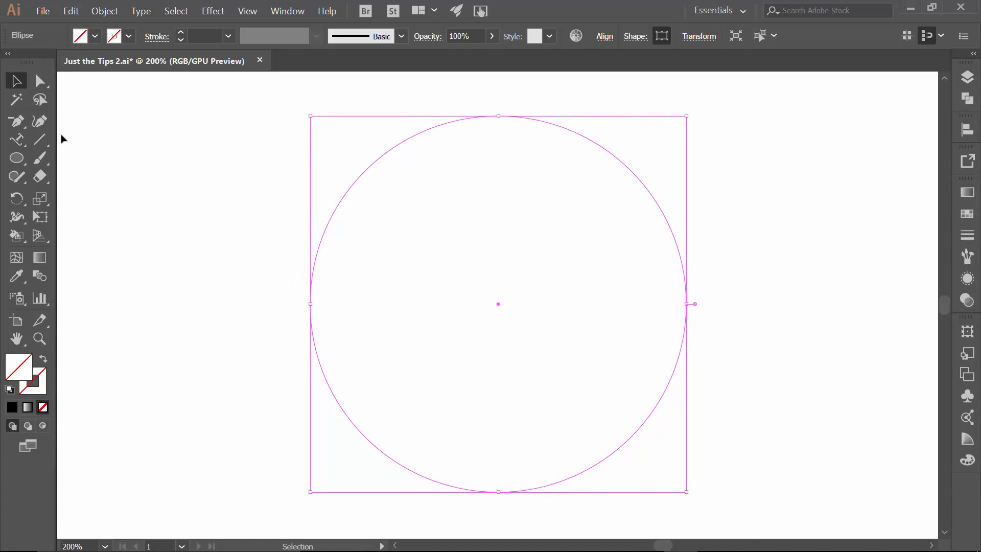
Place type on the circle with the Type on a Path Tool and enter "JUST THE TIPS"
left_click(15, 139)
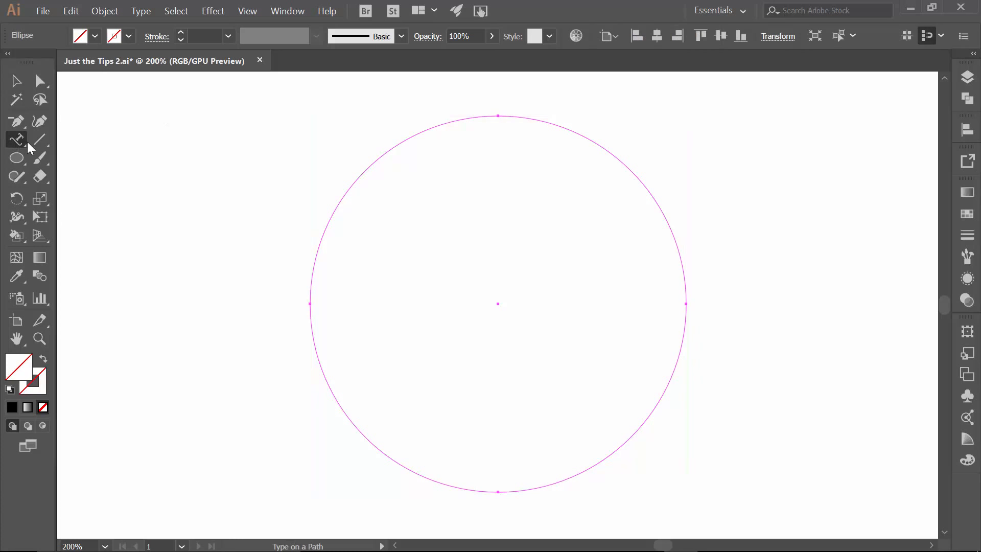
left_click(317, 245)
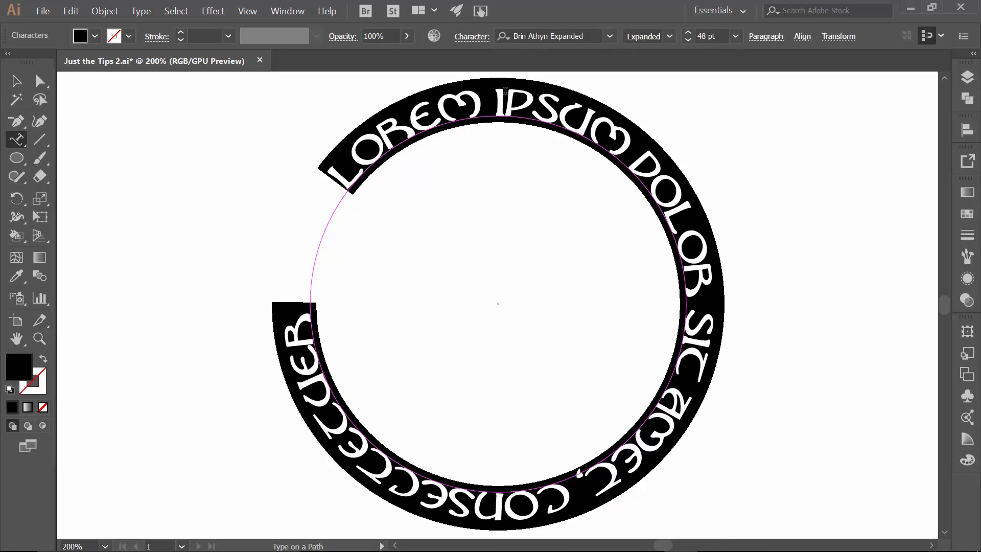
type("JUS")
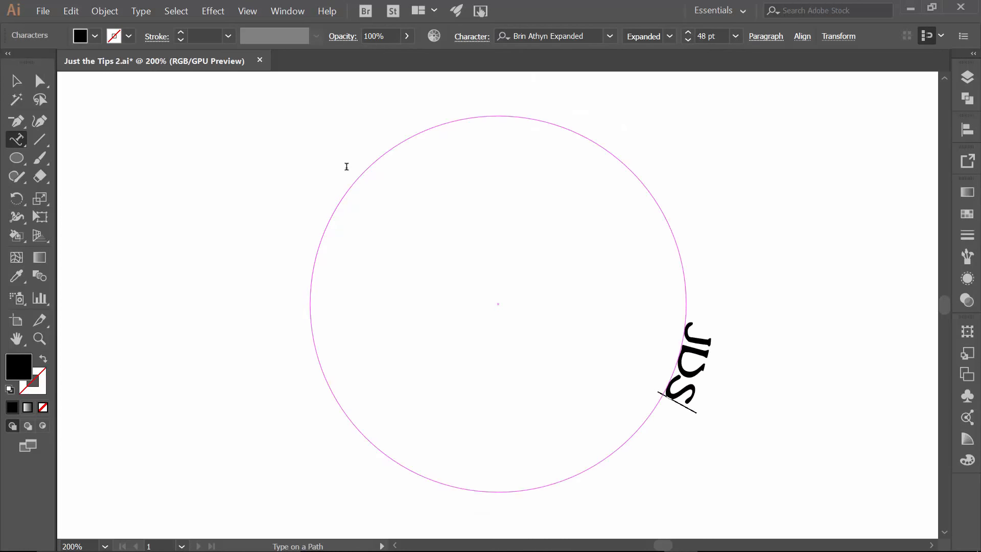
type("T THE TIPS")
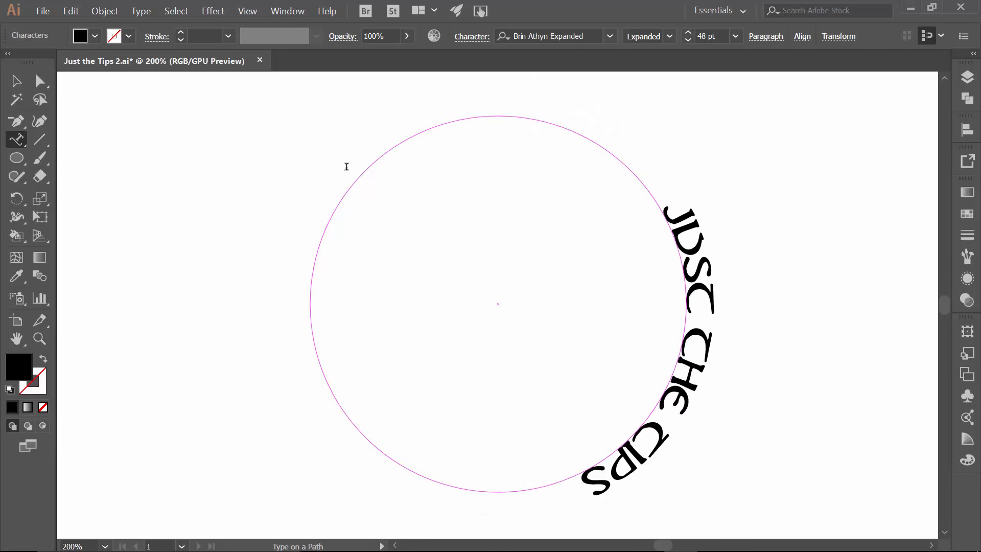
Flip the text to the bottom of the circle and move its start and end brackets to the left and right midpoints
left_click(20, 77)
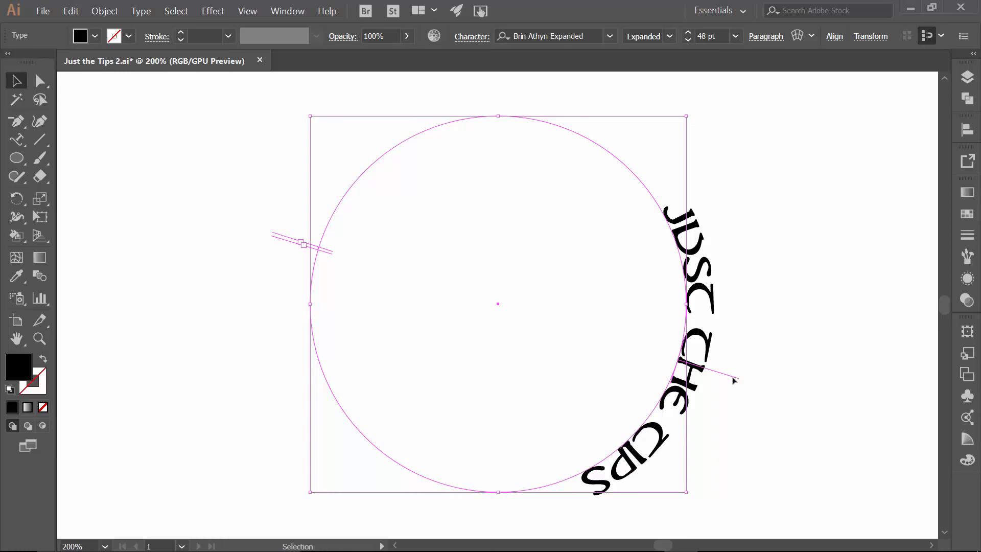
left_click_drag(733, 381, 339, 362)
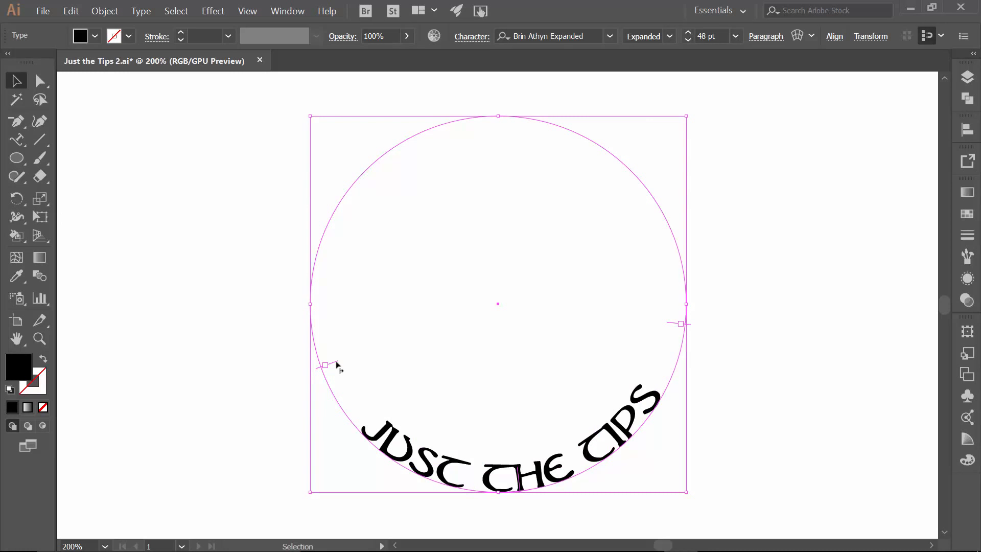
left_click_drag(339, 365, 332, 306)
left_click_drag(693, 324, 698, 308)
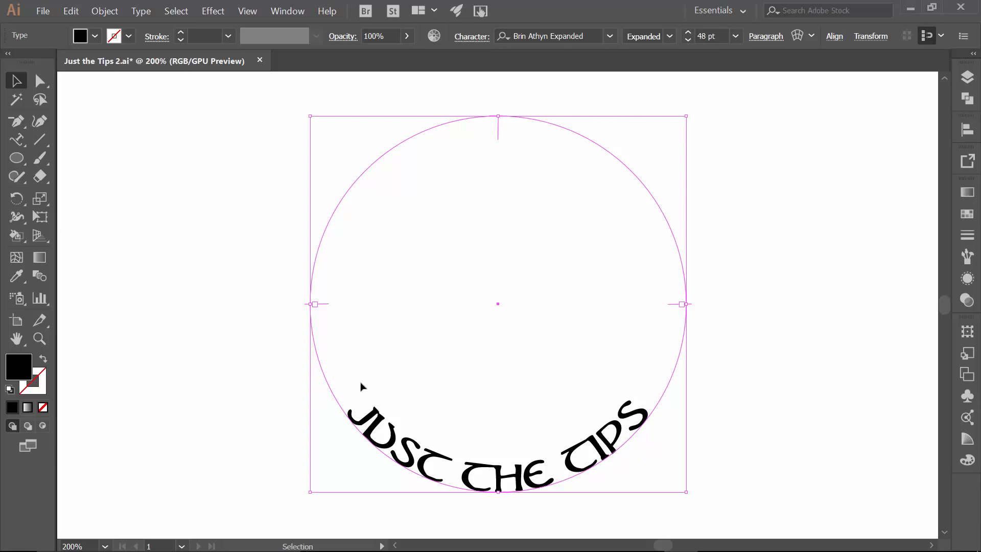
Select the path text, try left and right alignment, and finally center-align it on the path
left_click(20, 136)
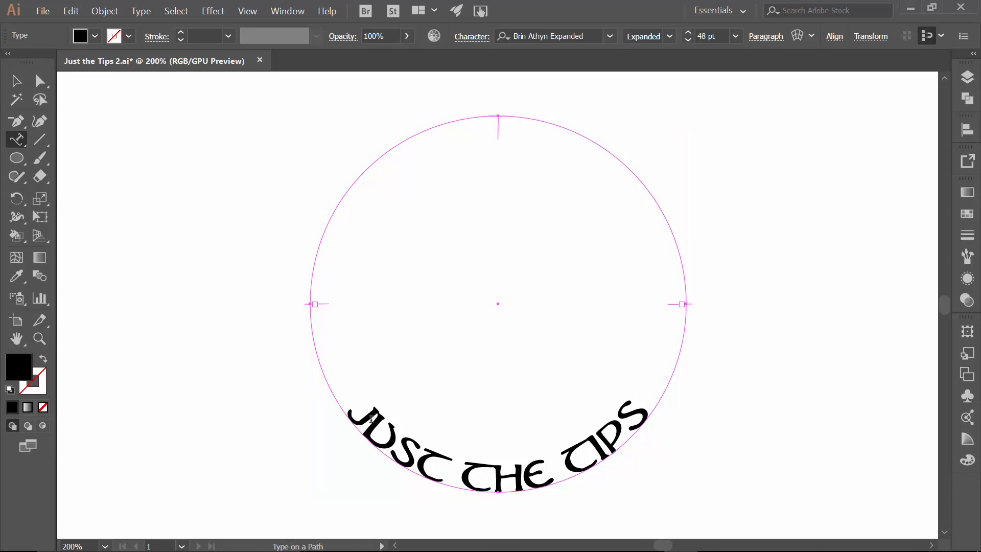
left_click_drag(359, 412, 642, 380)
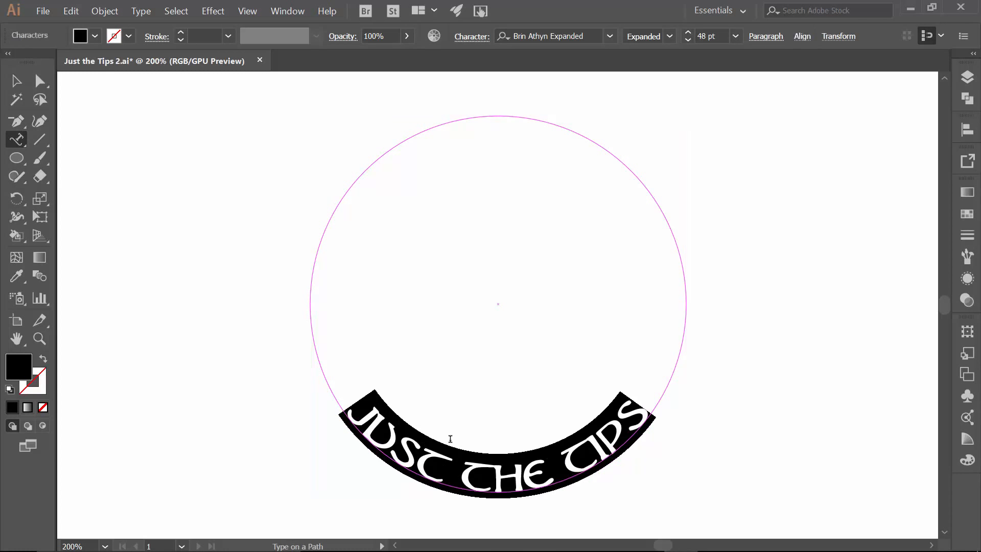
left_click(764, 36)
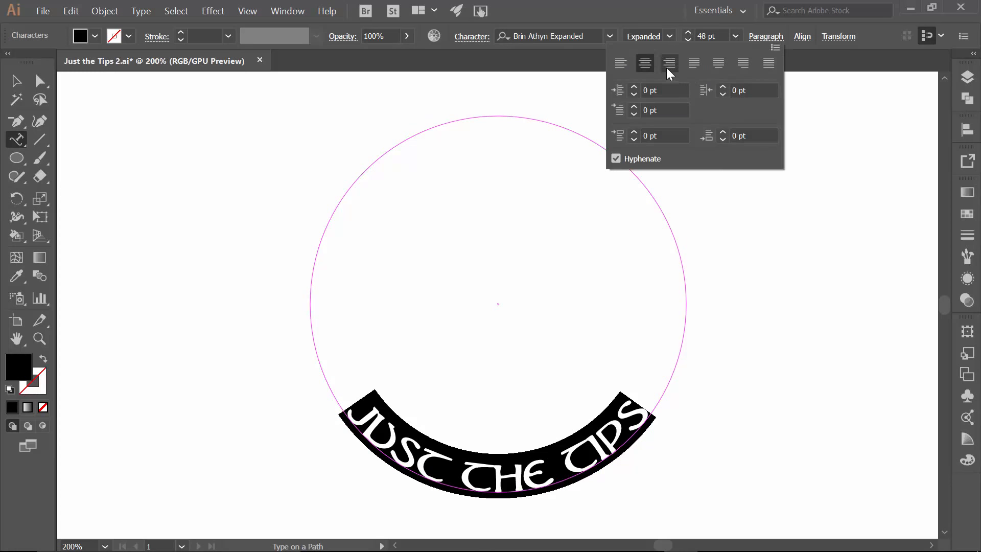
left_click(621, 63)
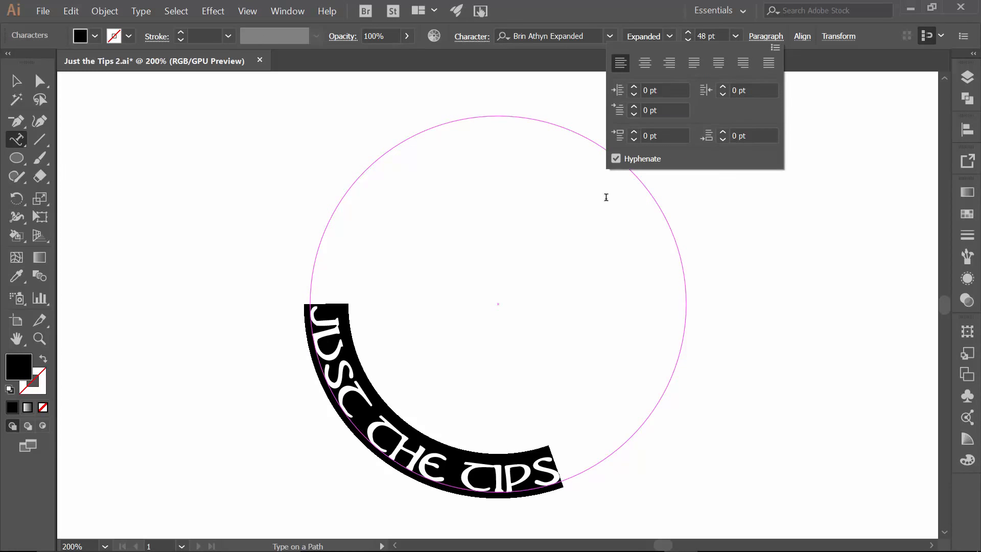
left_click(670, 64)
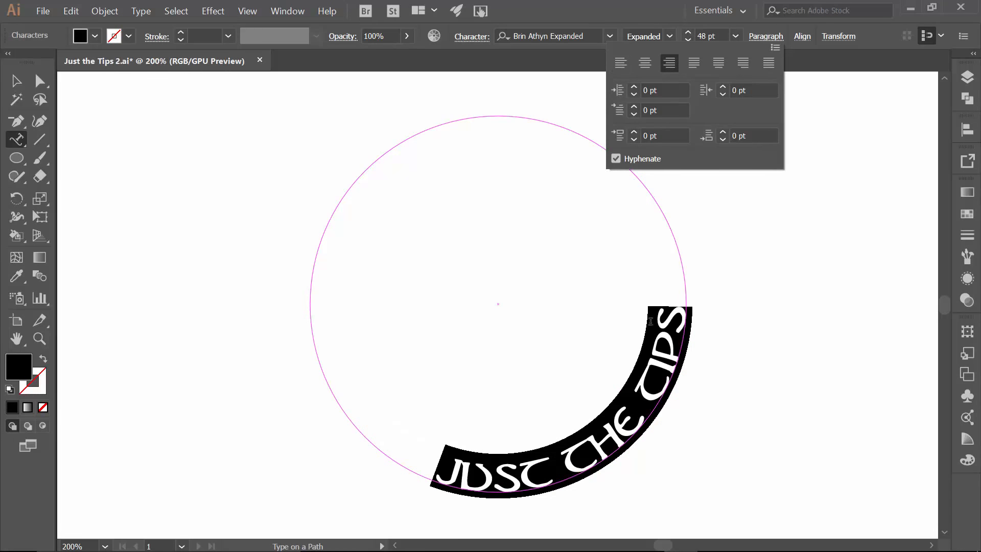
left_click(644, 64)
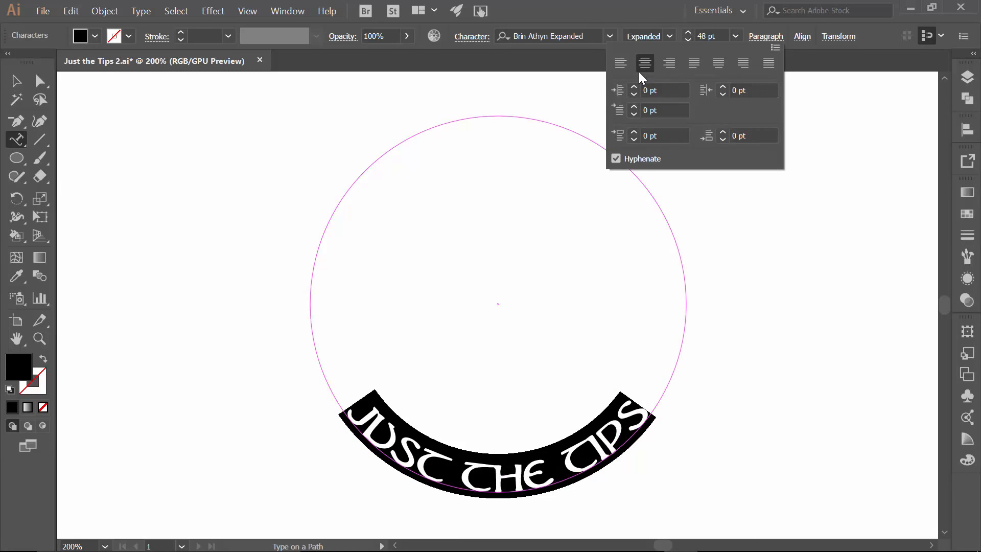
Switch to the Selection tool, open the Layers panel and show Layer 1
left_click(22, 84)
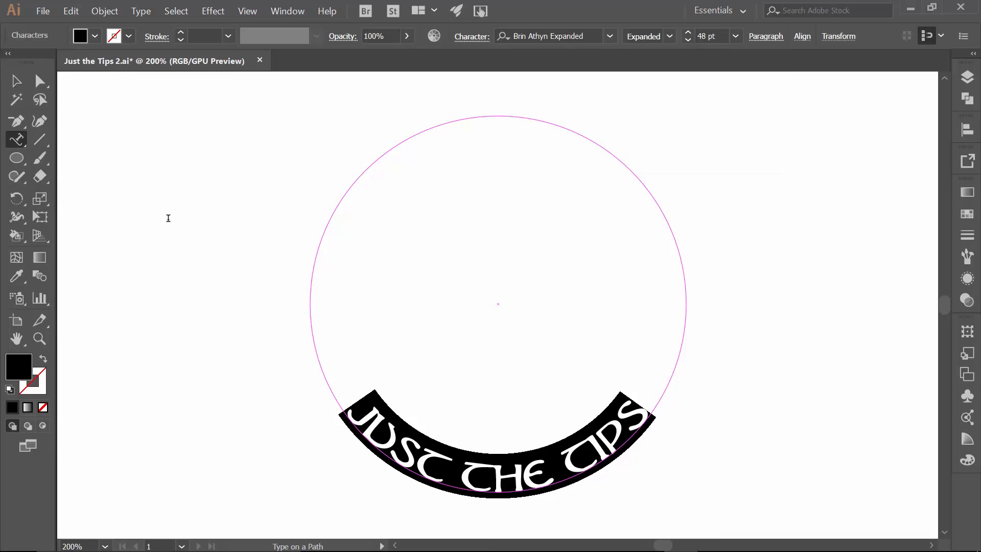
left_click(16, 80)
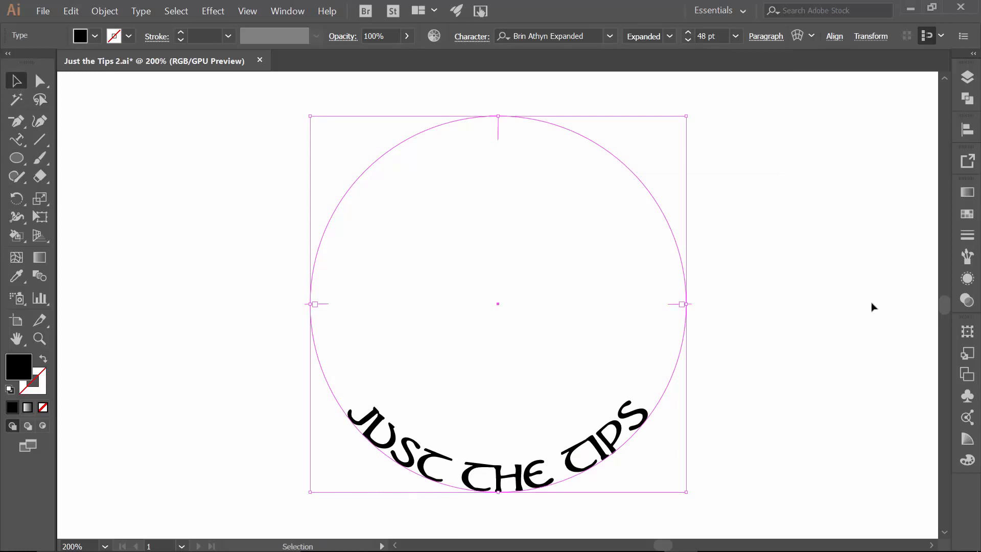
left_click(967, 77)
left_click(743, 158)
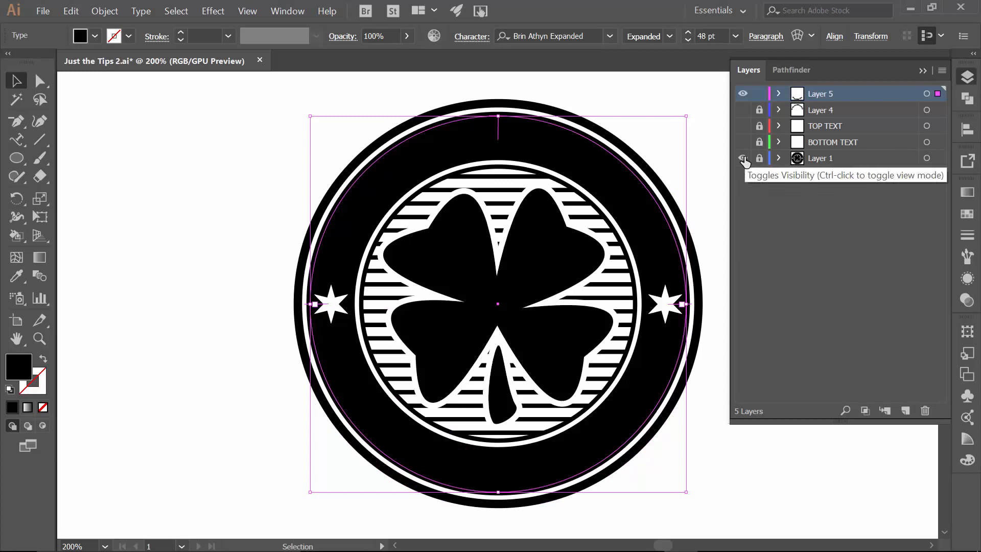
Set the bottom path text's fill colour to white
left_click(94, 36)
left_click(15, 58)
key("Escape")
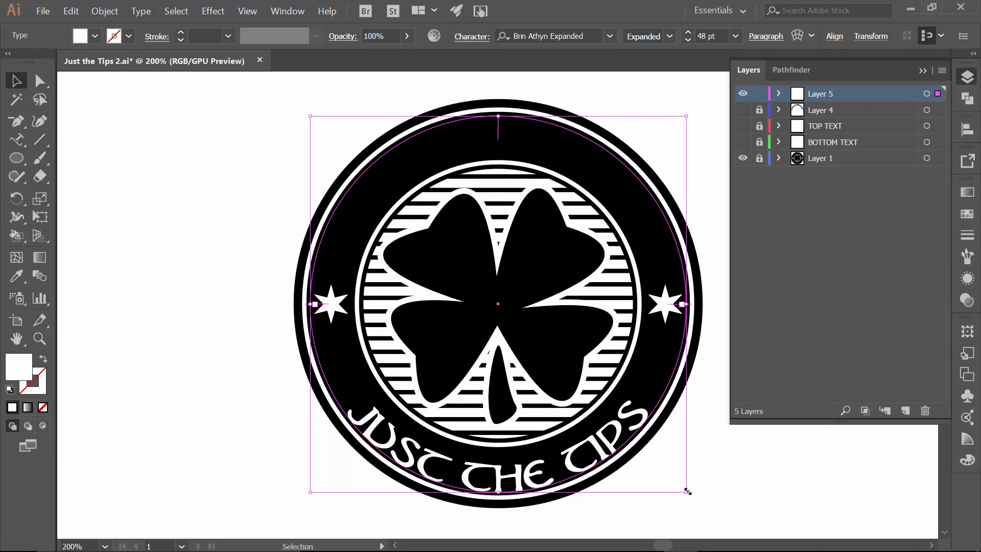
Scale the bottom path text down slightly, keeping its proportions
key("shift")
left_click_drag(687, 491, 683, 483)
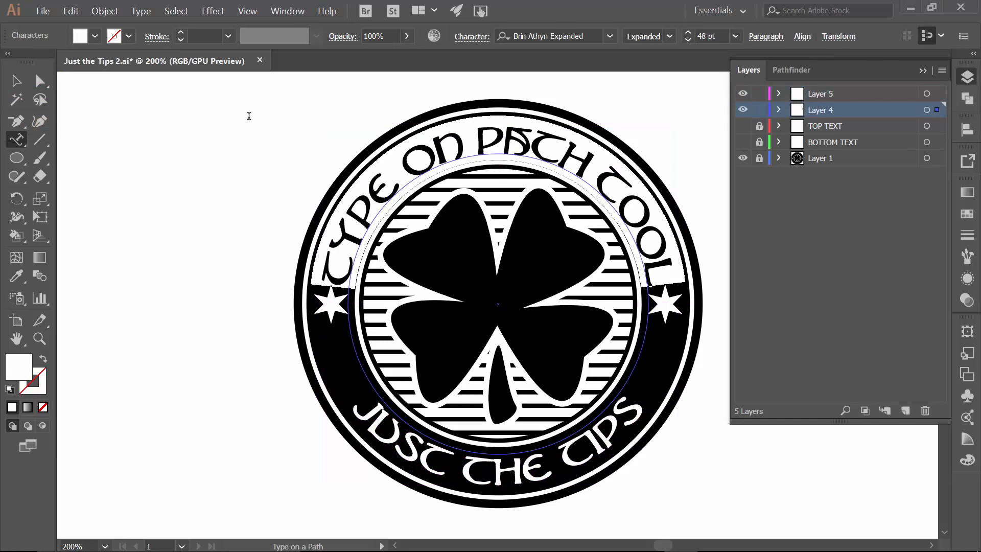
Select the top path text and scale it slightly
left_click(16, 80)
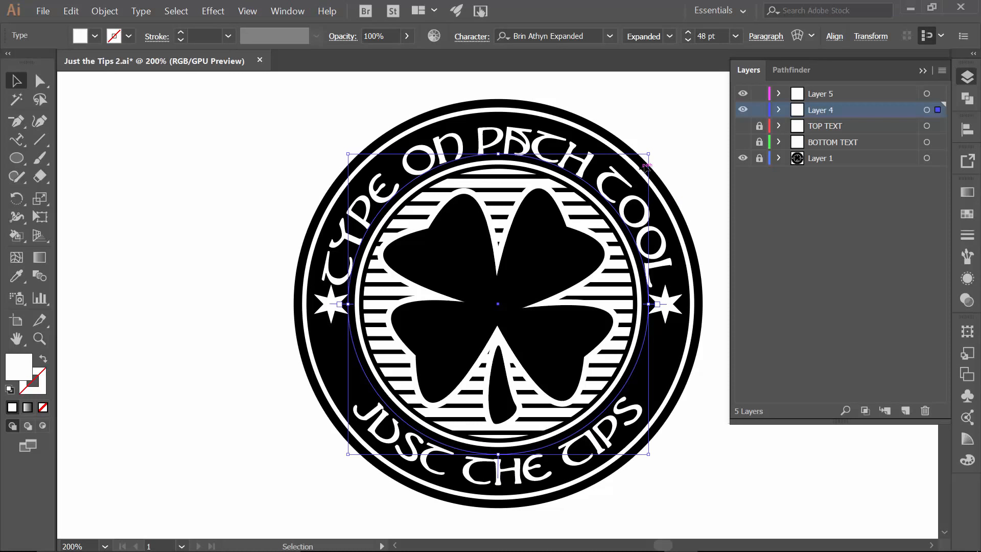
left_click_drag(648, 151, 652, 149)
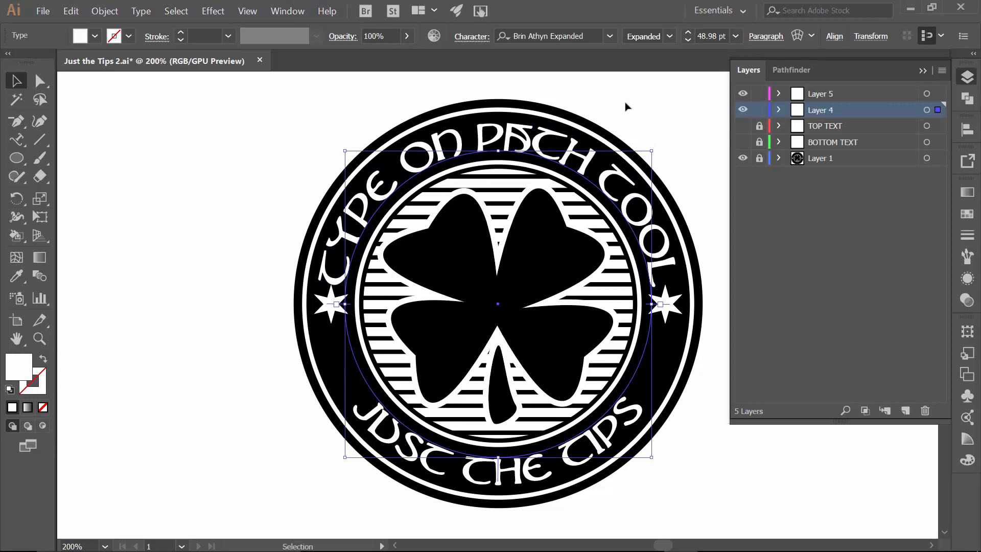
Select the top text's characters and reduce its font size to 45 pt
left_click(16, 139)
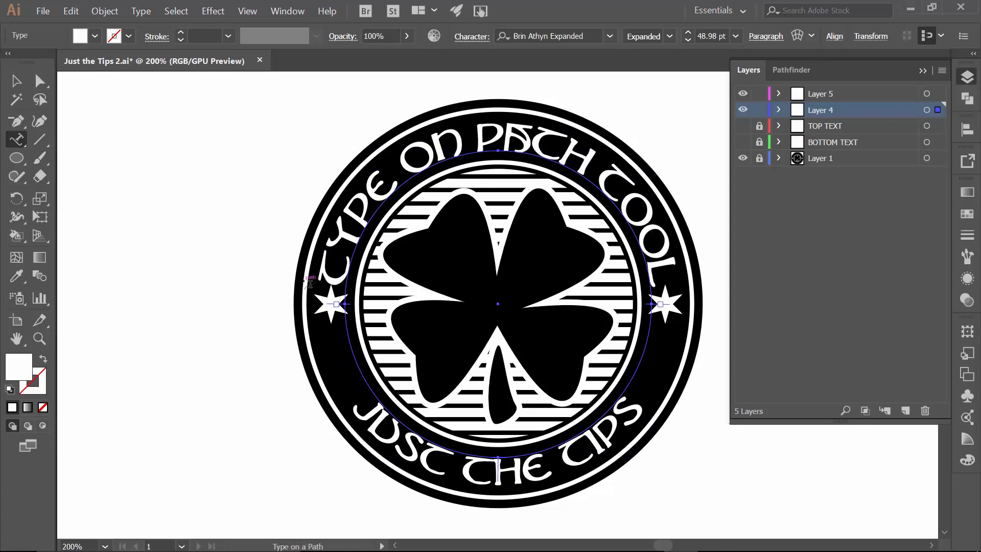
left_click_drag(330, 280, 579, 98)
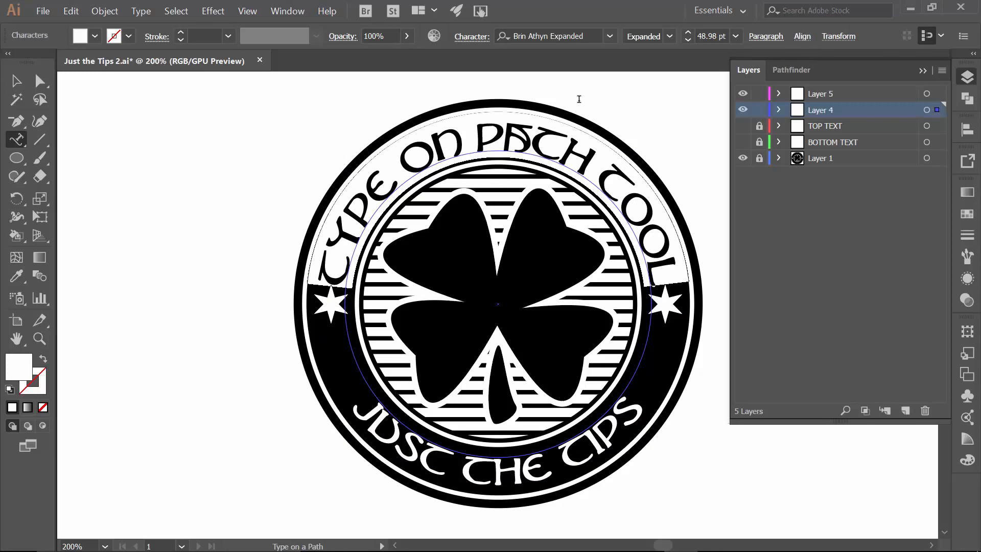
left_click(688, 40)
left_click(689, 40)
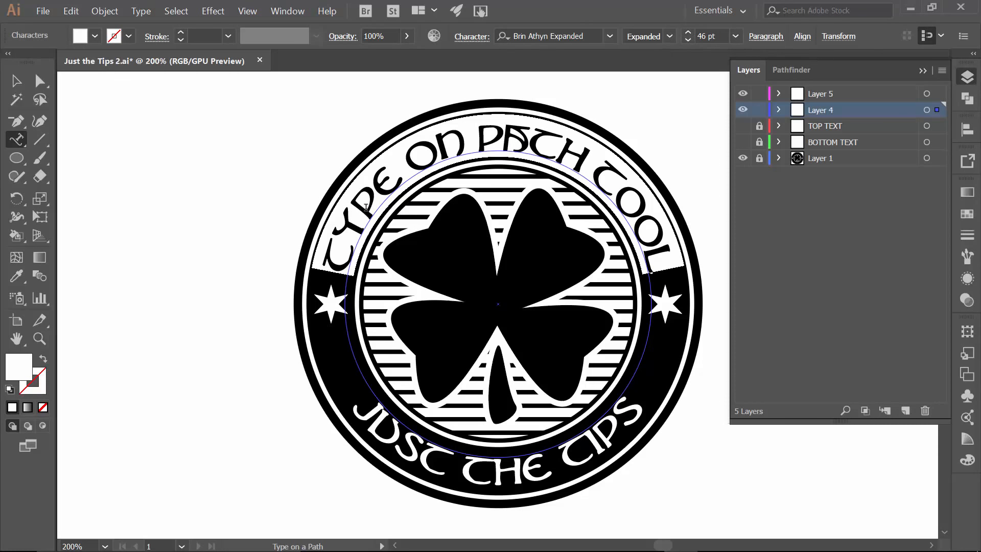
left_click(688, 40)
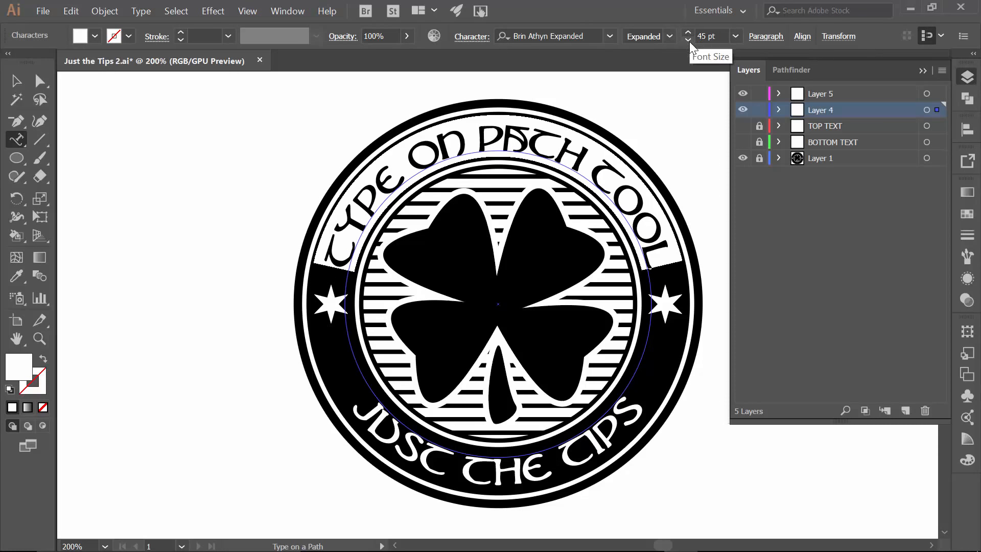
Deselect everything and collapse the Layers panel
left_click(16, 80)
left_click(296, 193)
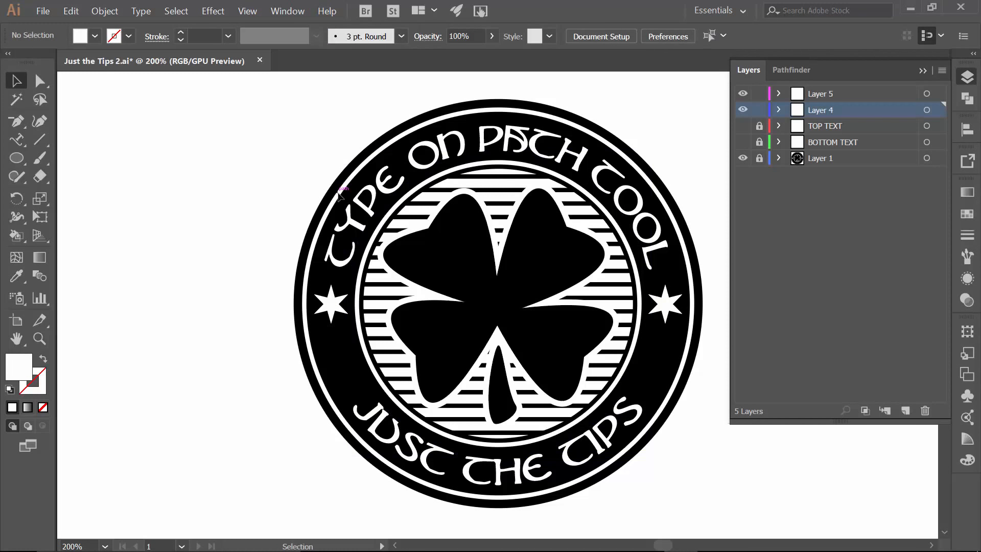
left_click(922, 71)
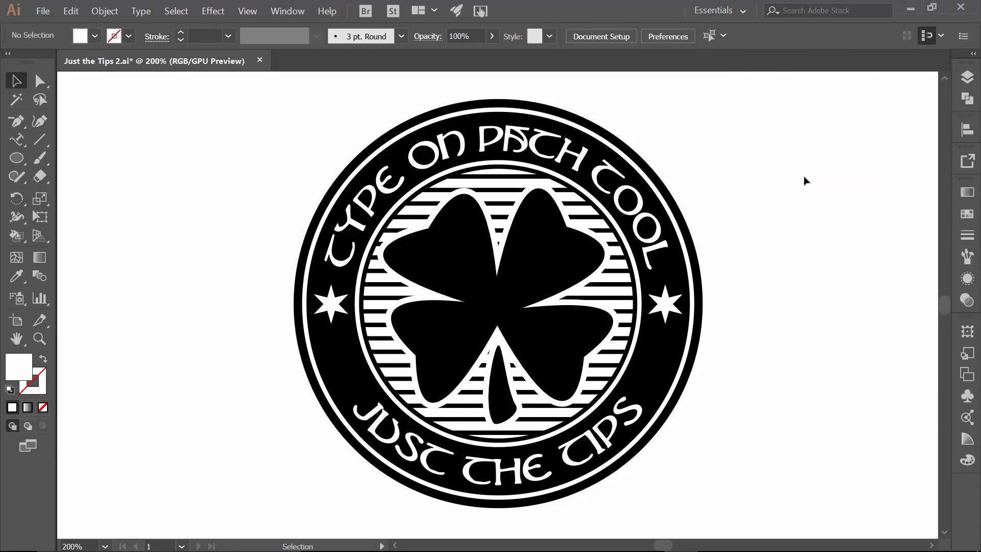